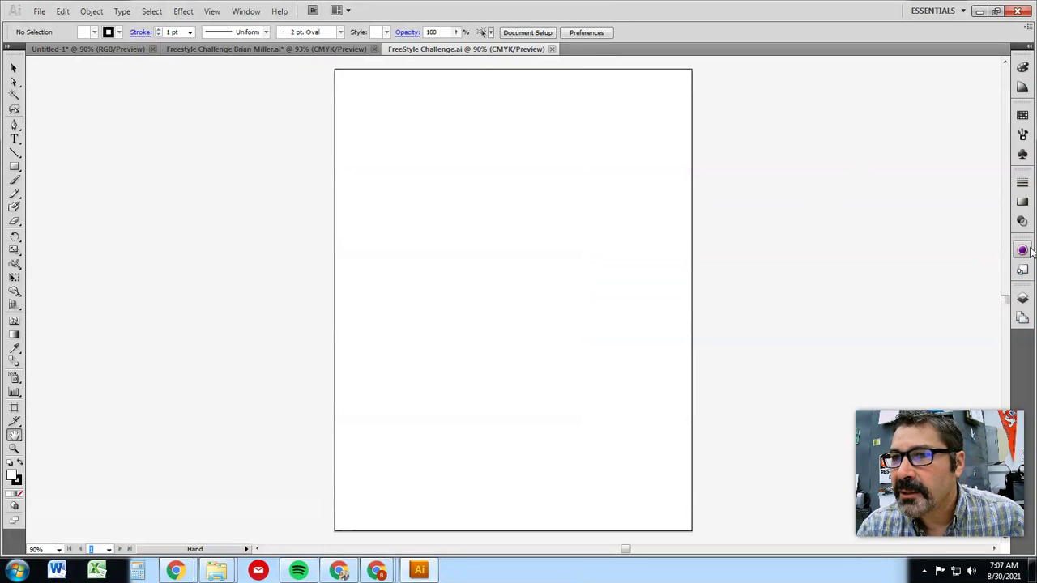
# - Create a new layer above Layer 1 and name it Pencil Tool
pyautogui.click(1023, 301)
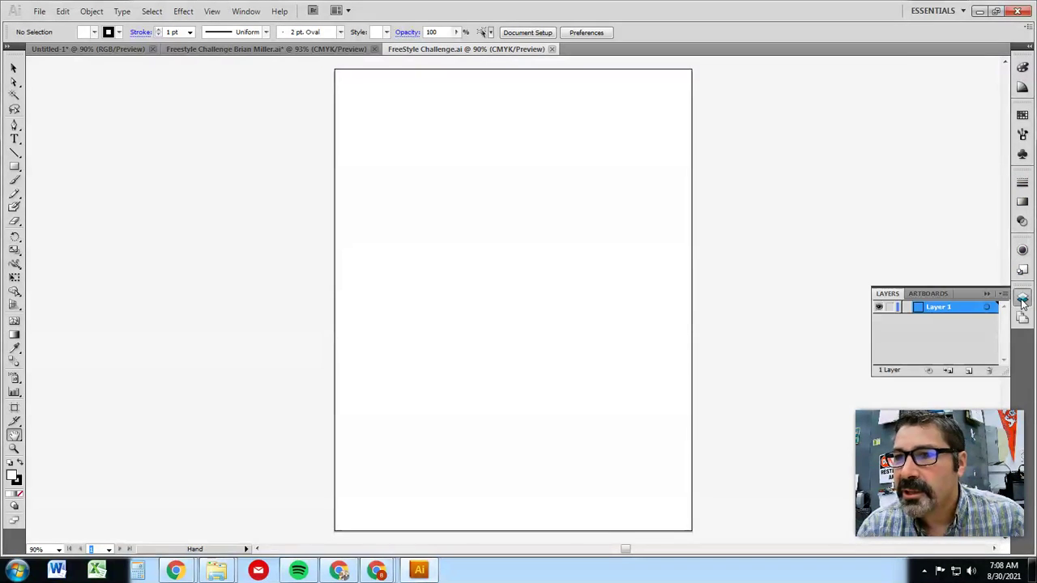
pyautogui.click(970, 373)
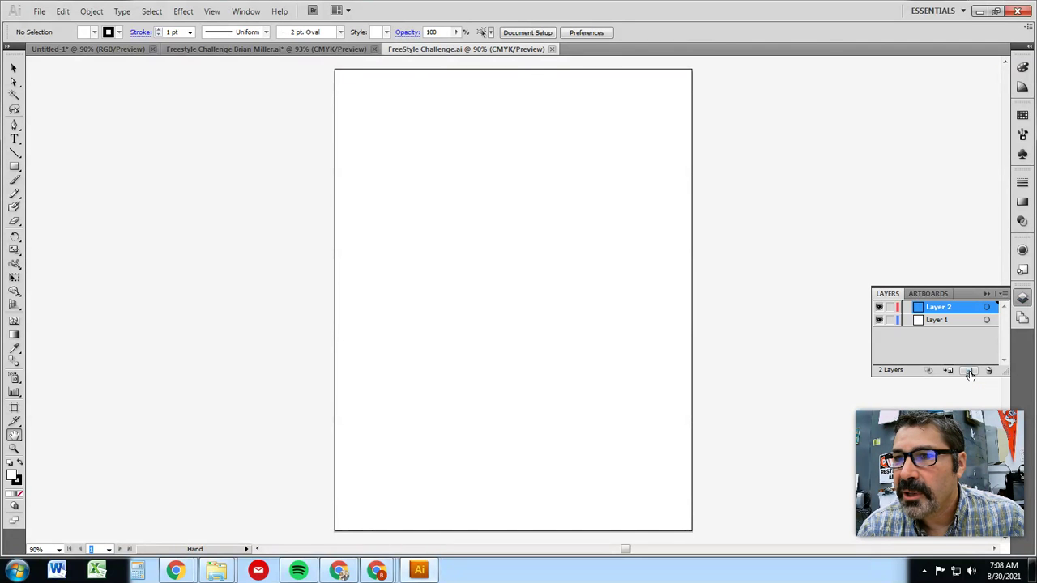
pyautogui.doubleClick(940, 310)
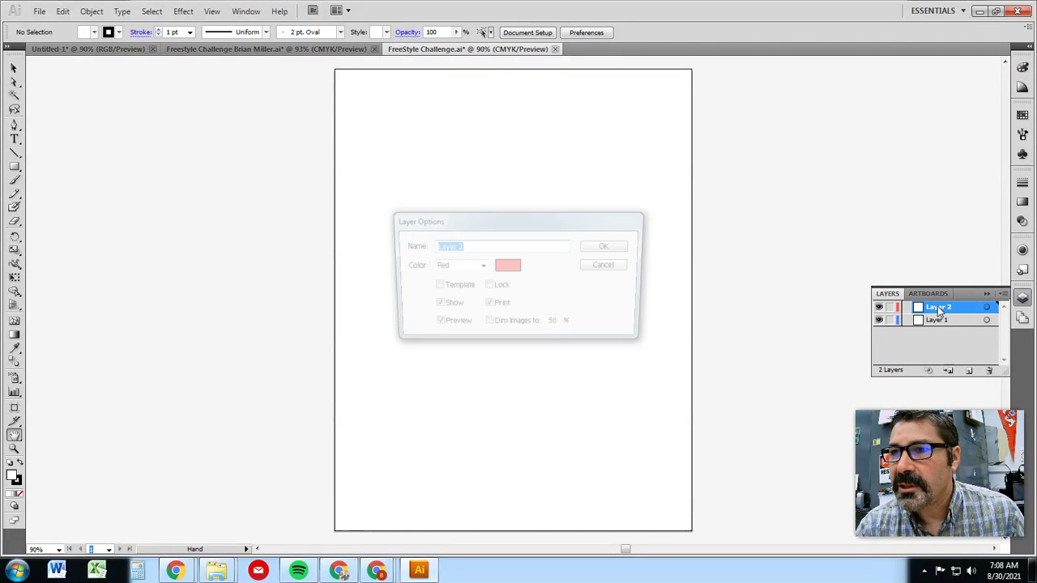
pyautogui.write('Pe')
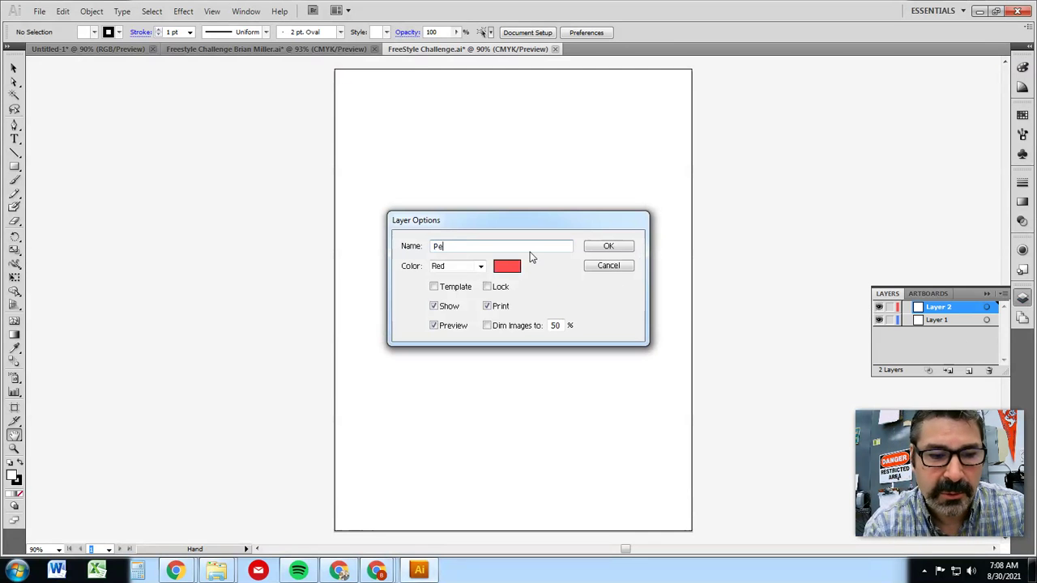
pyautogui.write('ncil TOo')
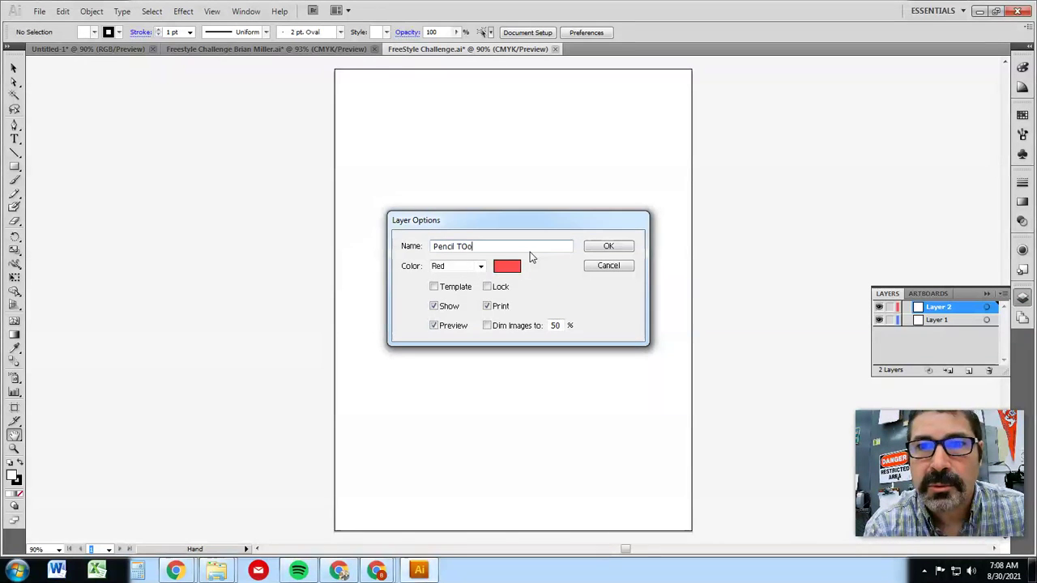
pyautogui.write('lool')
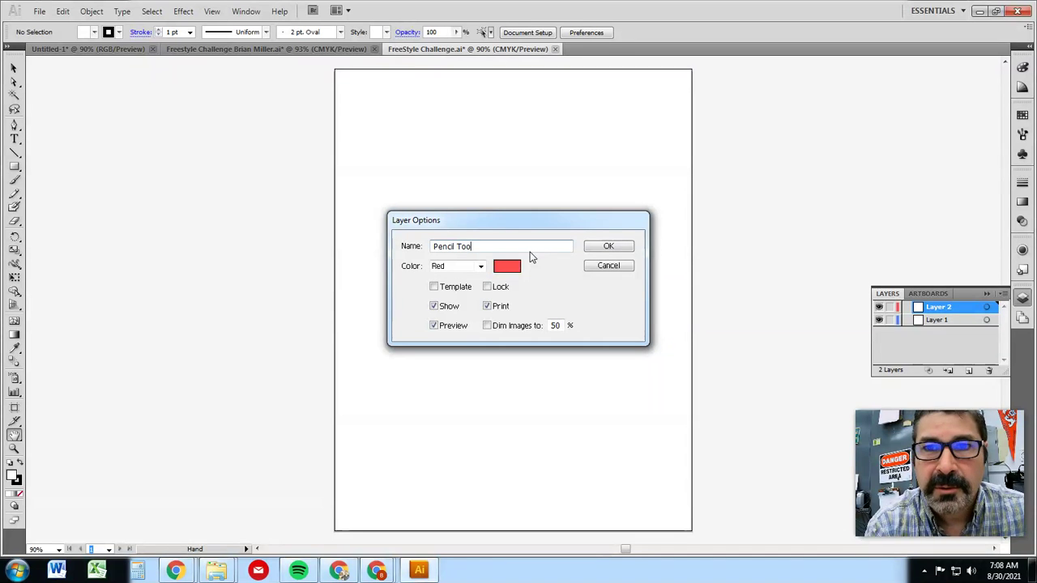
pyautogui.click(609, 247)
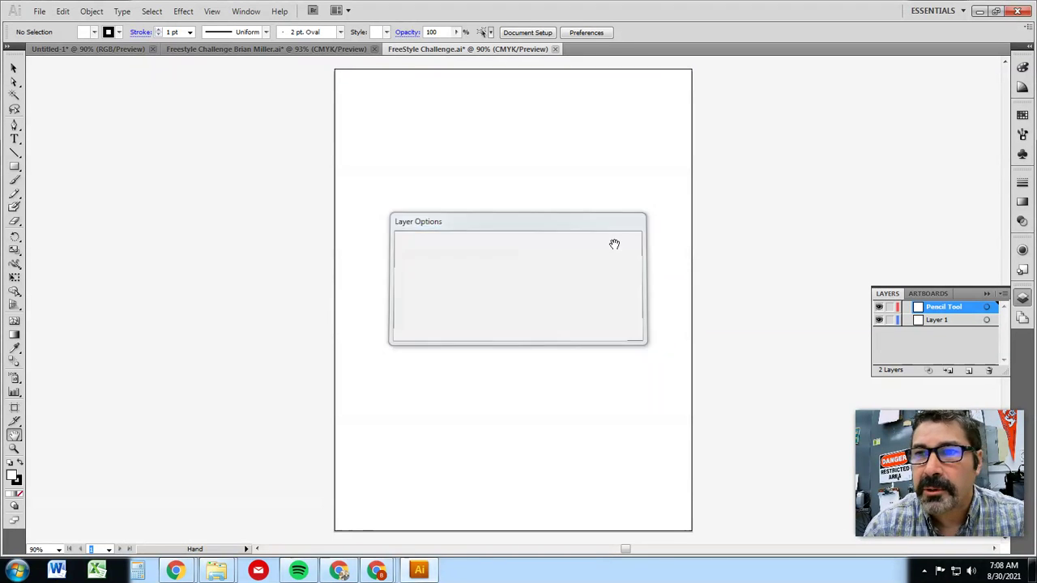
# - Make the Pencil Tool layer active and choose the Pencil tool
pyautogui.doubleClick(949, 321)
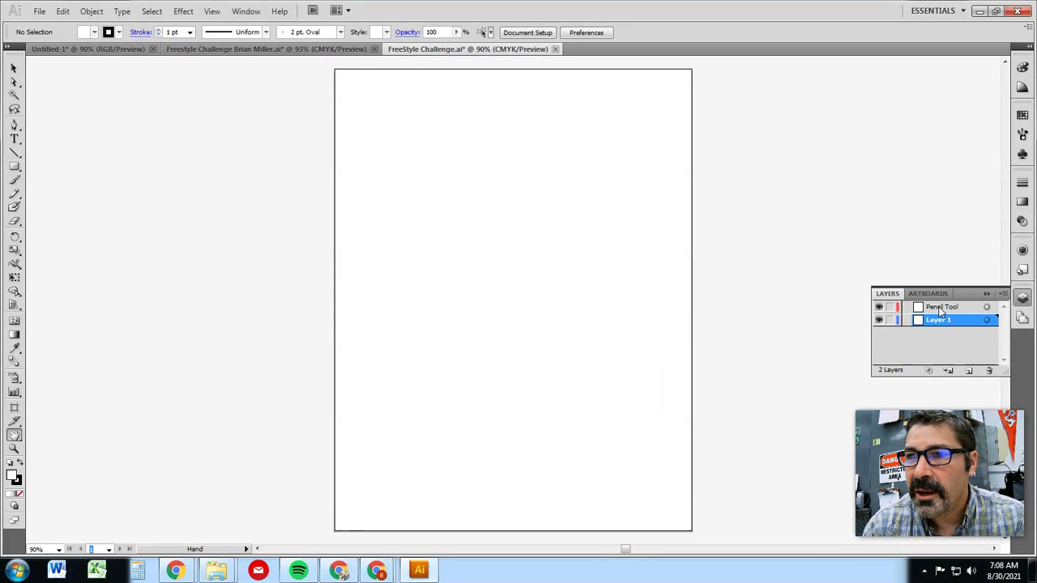
pyautogui.click(940, 309)
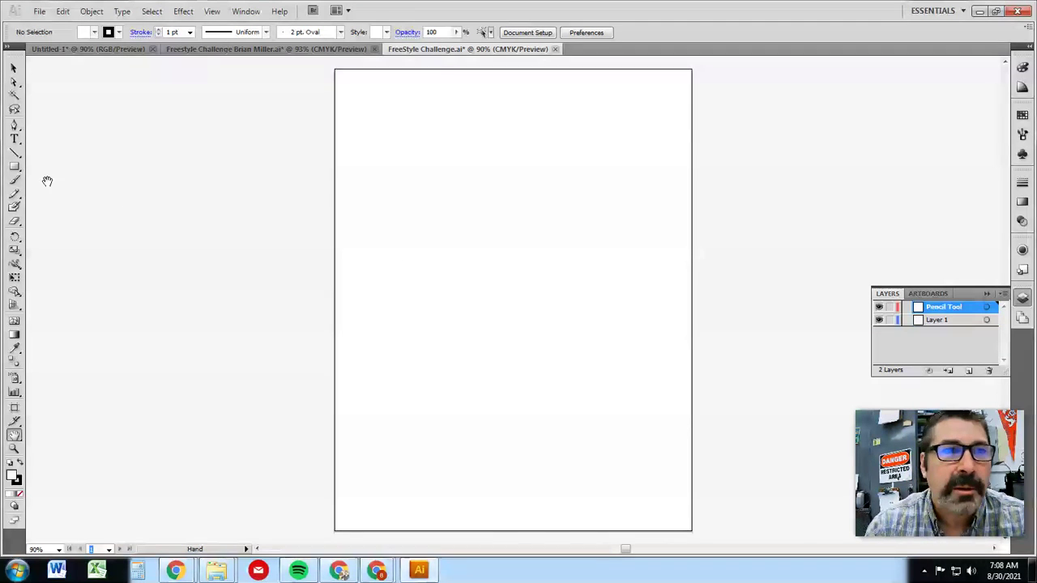
pyautogui.click(15, 196)
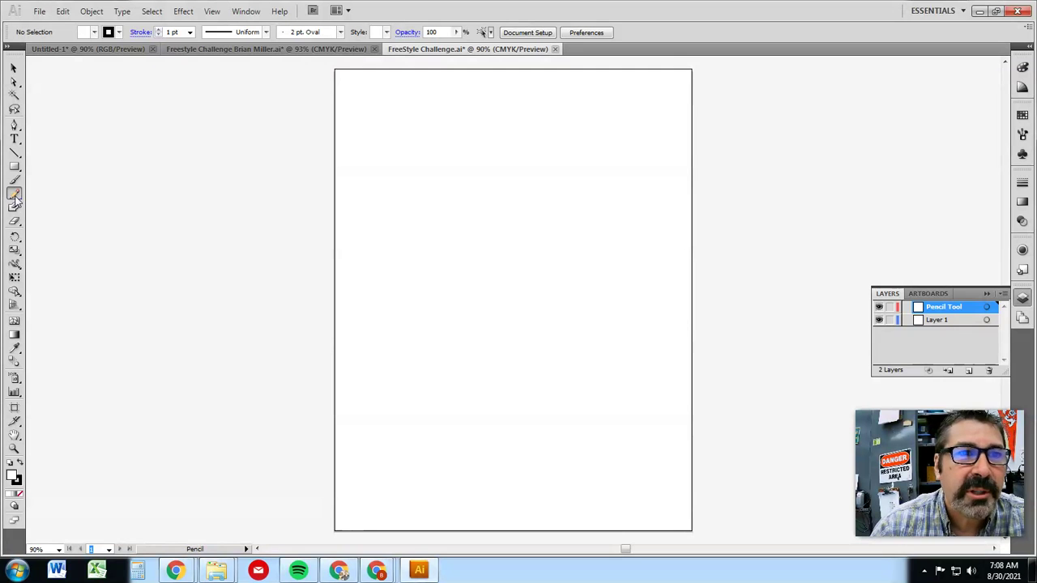
# - Switch to the slideshow, read through to the Closed and open paths slide, and return to Illustrator
pyautogui.doubleClick(518, 11)
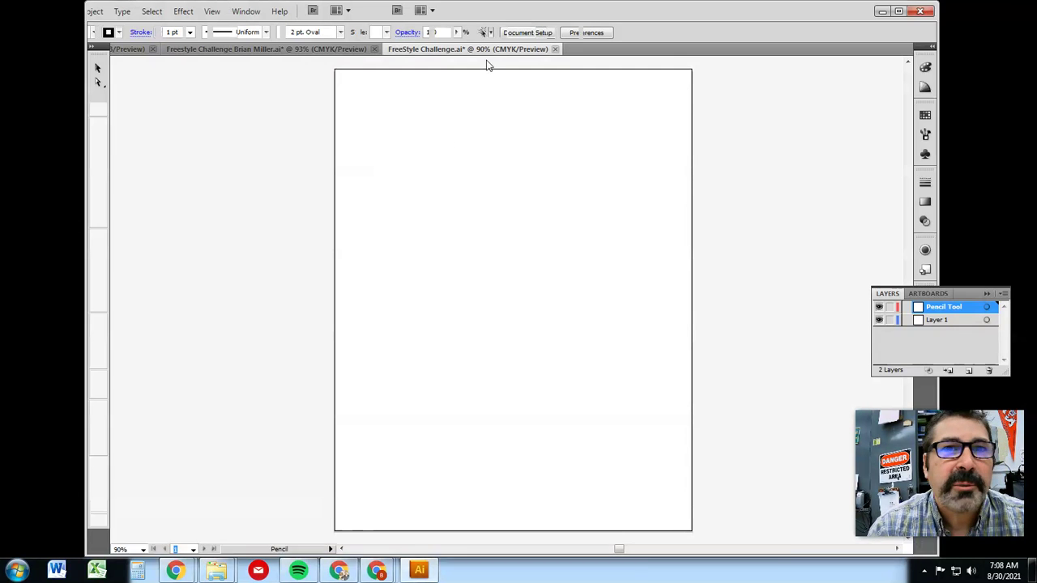
pyautogui.moveTo(487, 11)
pyautogui.mouseDown()
pyautogui.moveTo(270, 213)
pyautogui.moveTo(0, 134)
pyautogui.mouseUp()
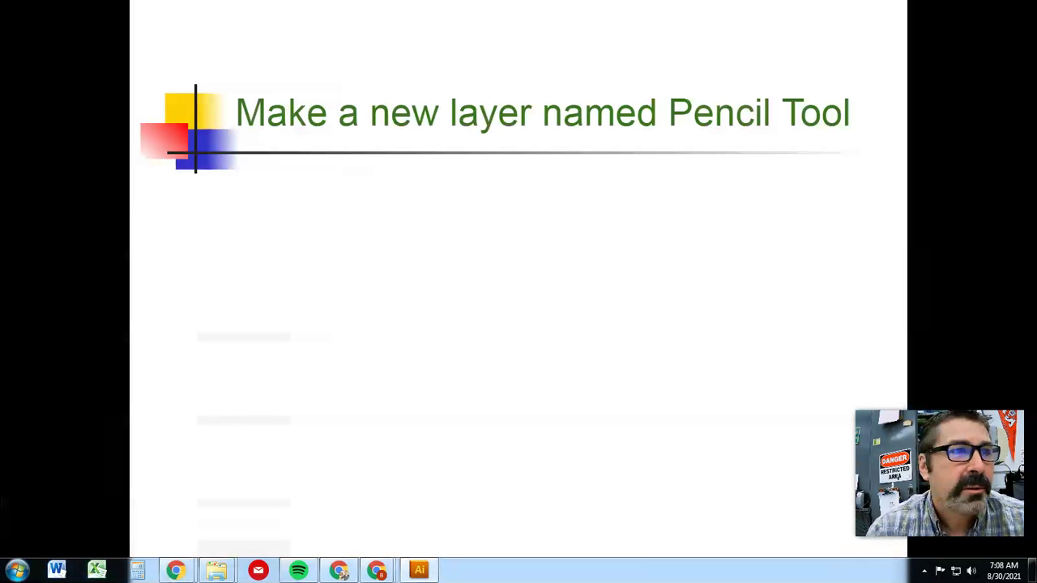
pyautogui.click(375, 227)
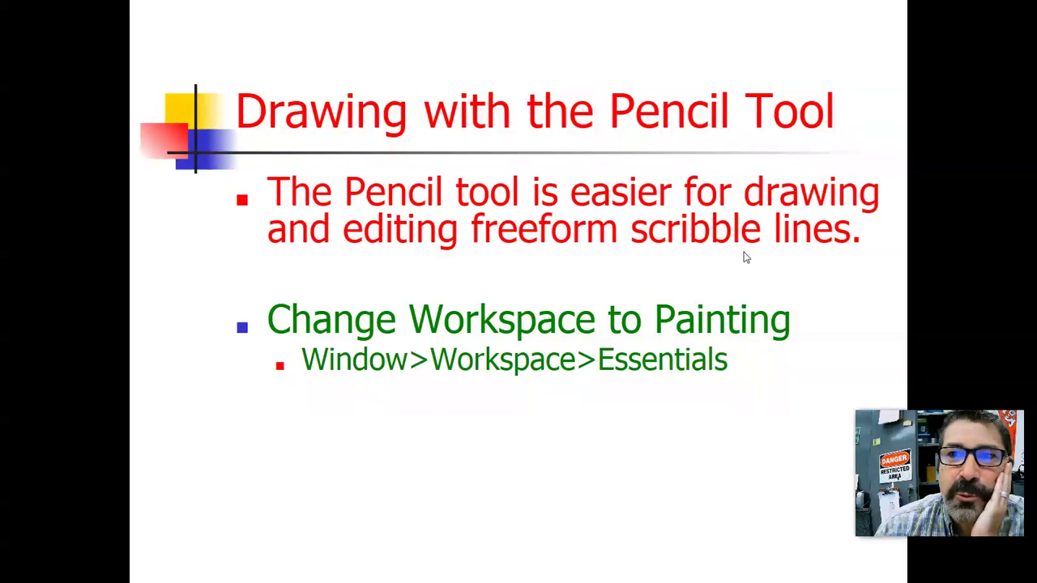
pyautogui.click(637, 274)
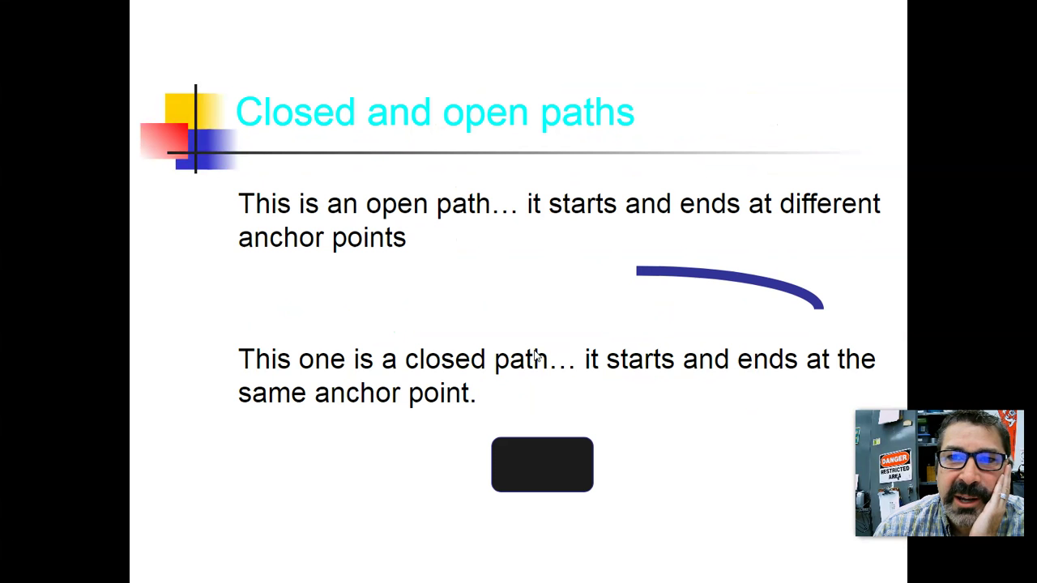
pyautogui.hotkey('alt', 'Tab')
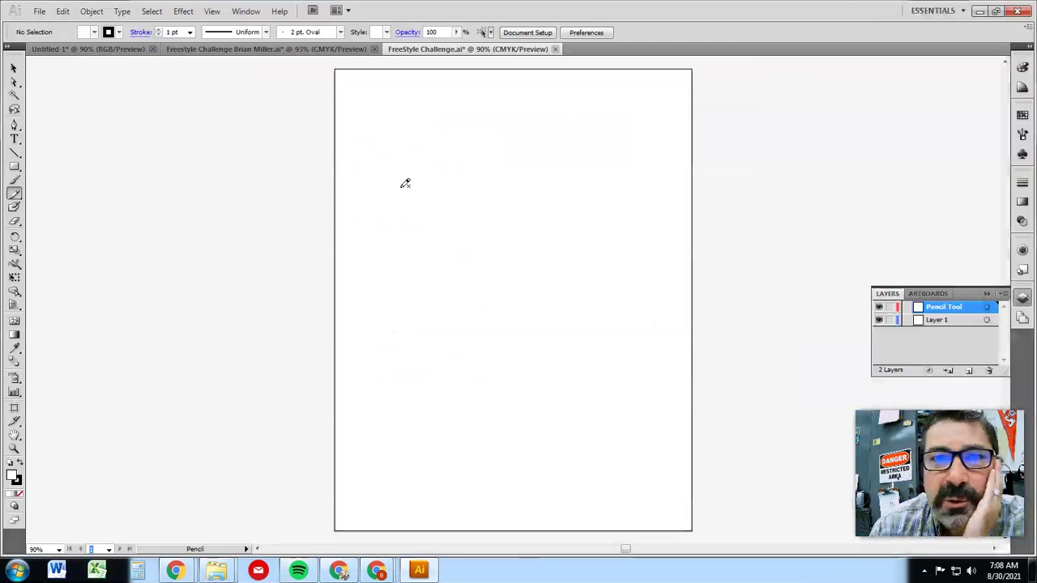
# - Draw an open curve about 2.87 by 2.86 in on the upper page and a closed rounded shape about 2.87 by 3.45 in below it
pyautogui.moveTo(402, 215)
pyautogui.mouseDown()
pyautogui.moveTo(446, 161)
pyautogui.moveTo(521, 215)
pyautogui.moveTo(483, 280)
pyautogui.mouseUp()
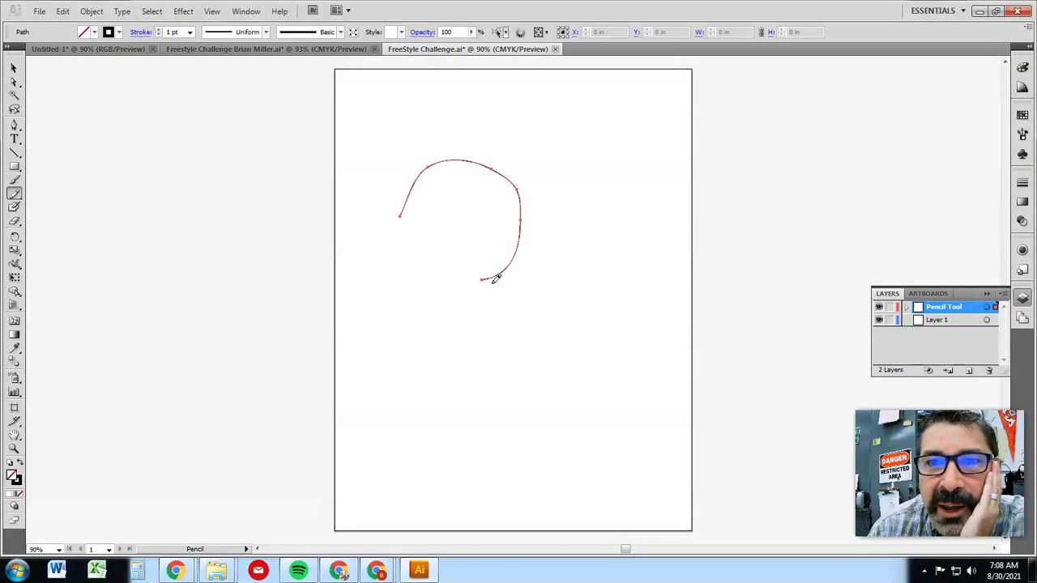
pyautogui.moveTo(434, 354)
pyautogui.mouseDown()
pyautogui.moveTo(492, 346)
pyautogui.moveTo(519, 384)
pyautogui.moveTo(533, 424)
pyautogui.moveTo(520, 468)
pyautogui.moveTo(460, 487)
pyautogui.moveTo(419, 465)
pyautogui.moveTo(428, 368)
pyautogui.mouseUp()
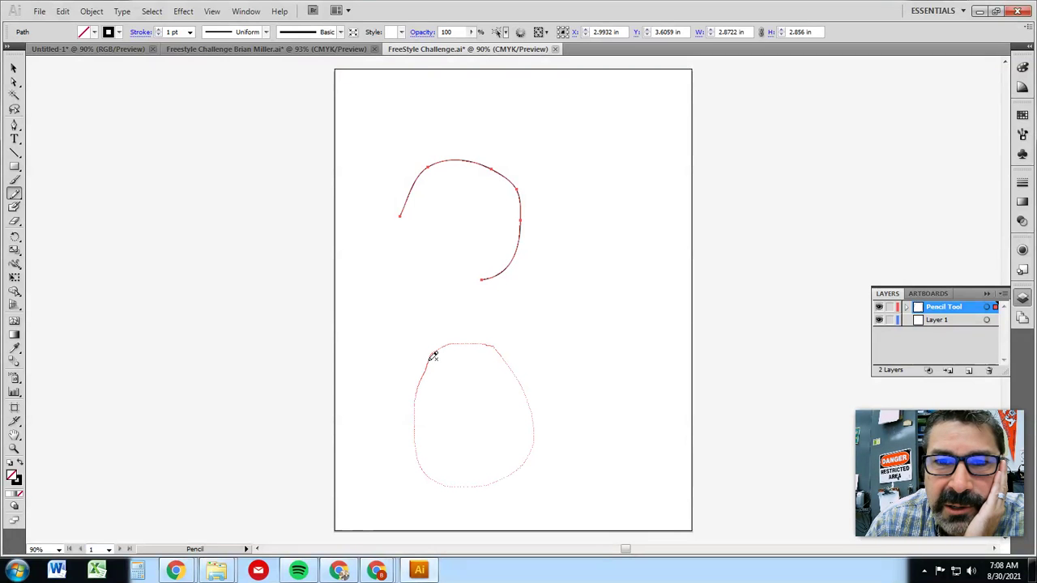
pyautogui.moveTo(434, 354); pyautogui.dragTo(440, 353)
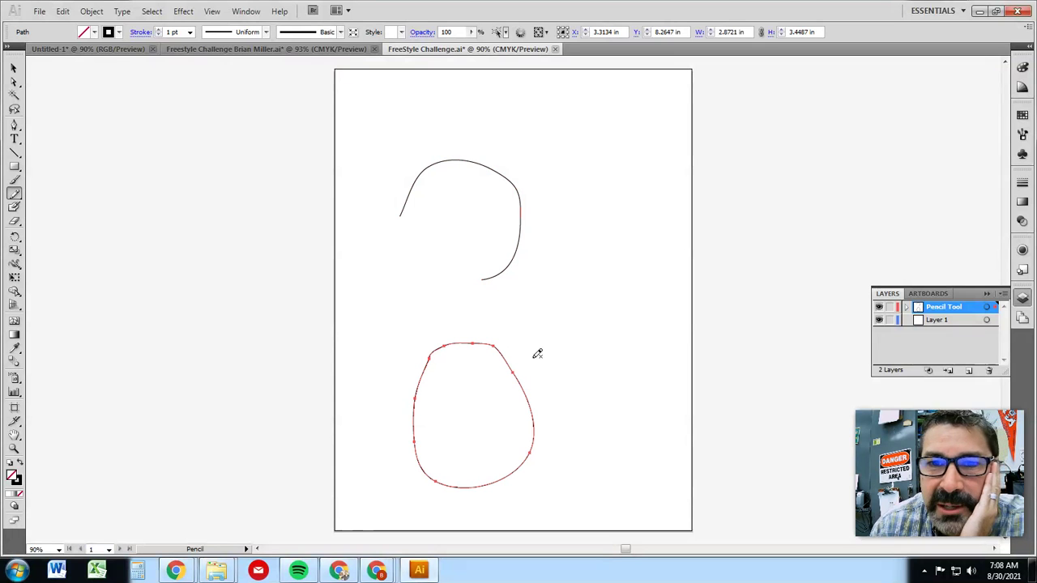
# - Fill the open path with light green (C 61.96, Y 100) and the closed shape with darker green (C 76.86, Y 100)
pyautogui.click(14, 68)
pyautogui.click(432, 168)
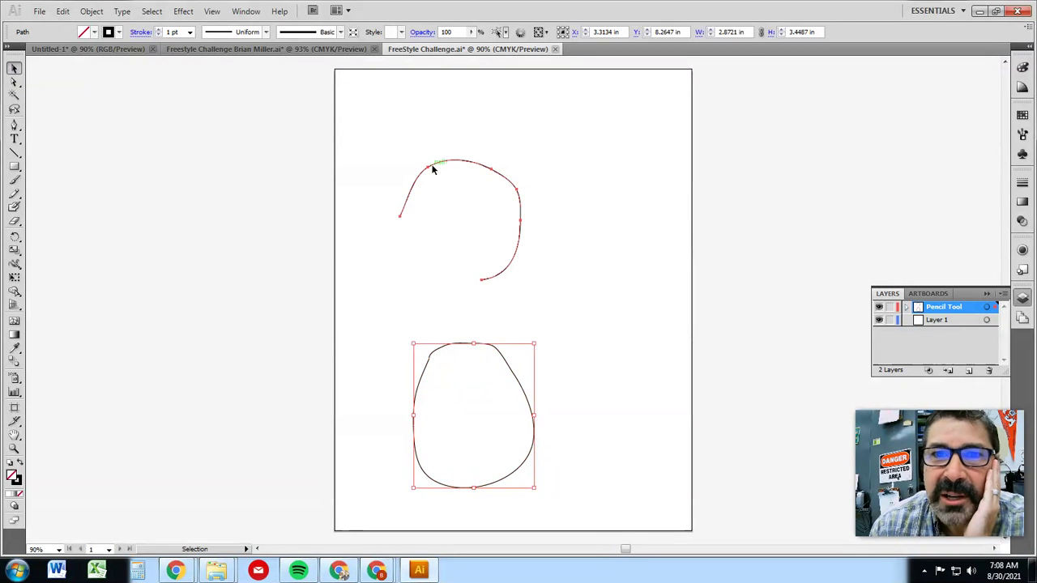
pyautogui.click(433, 168)
pyautogui.click(1022, 68)
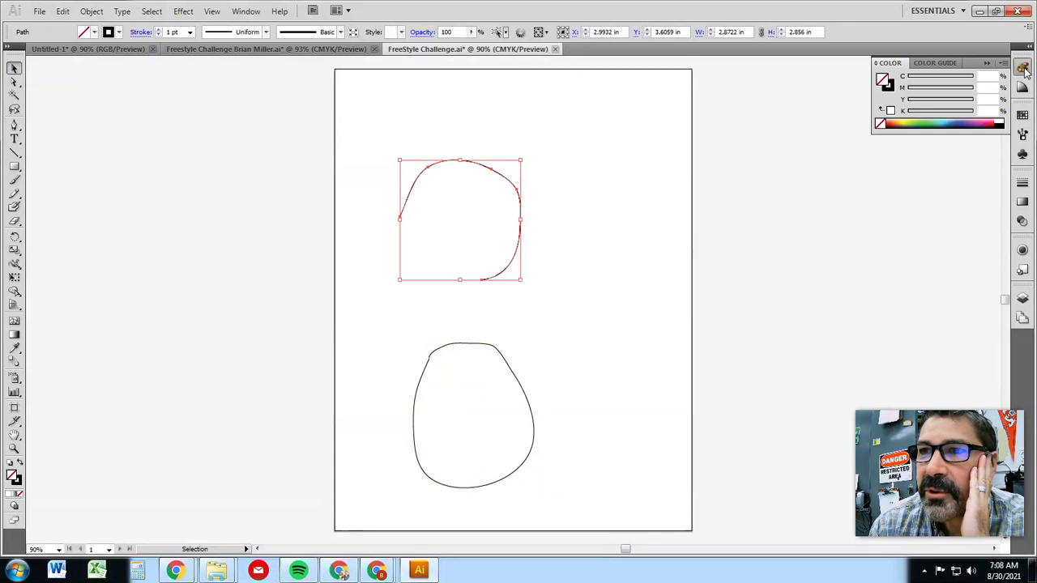
pyautogui.click(931, 119)
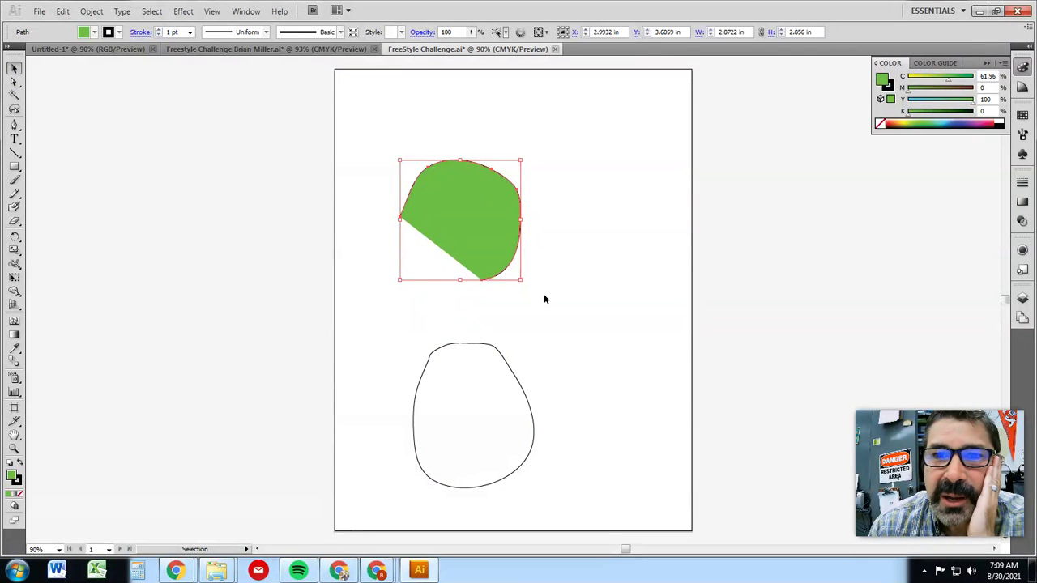
pyautogui.click(502, 353)
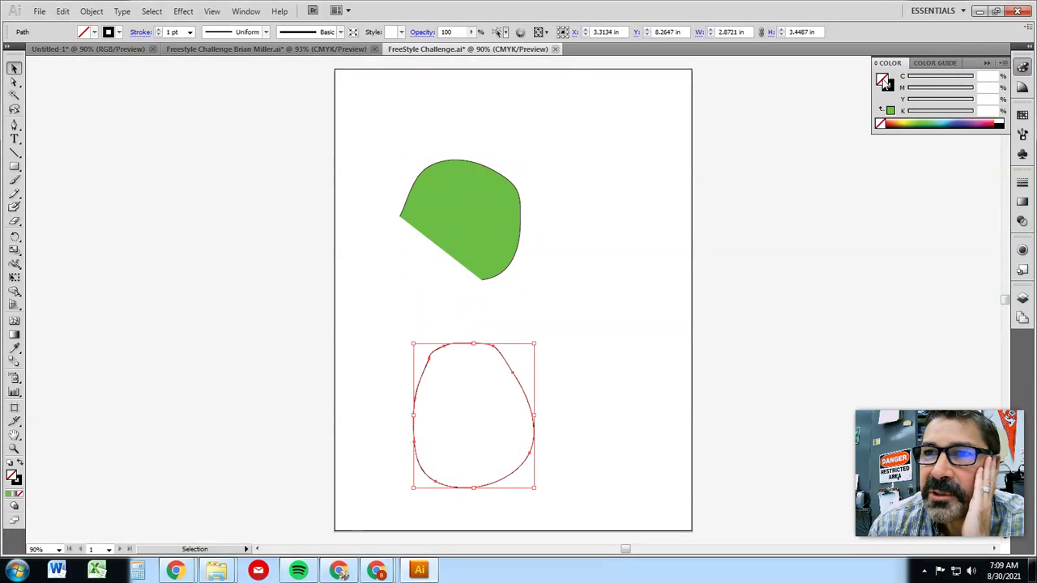
pyautogui.click(930, 120)
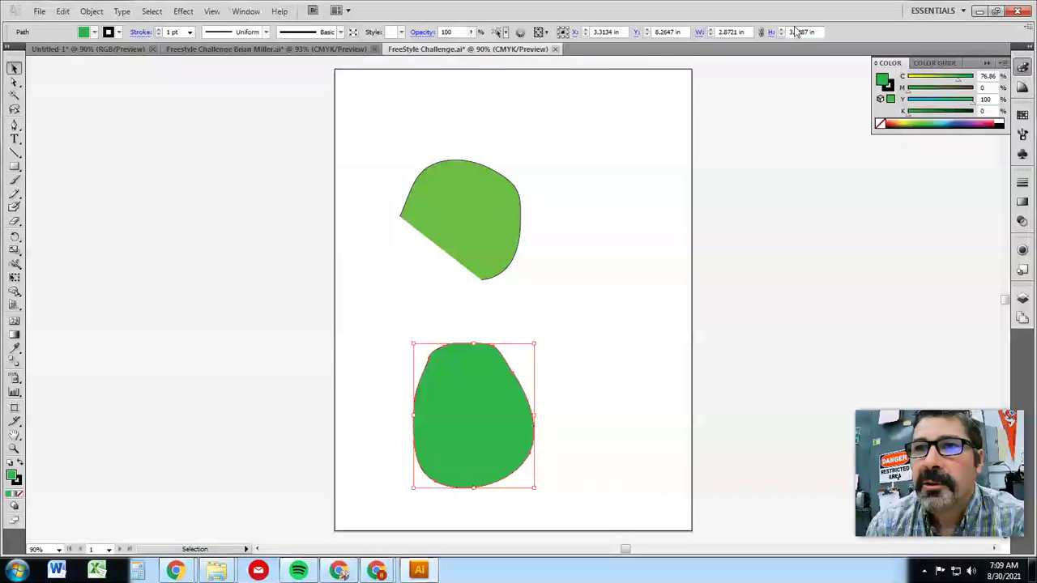
# - Switch to the slideshow, read the Color and paths slide, and return to Illustrator
pyautogui.click(978, 10)
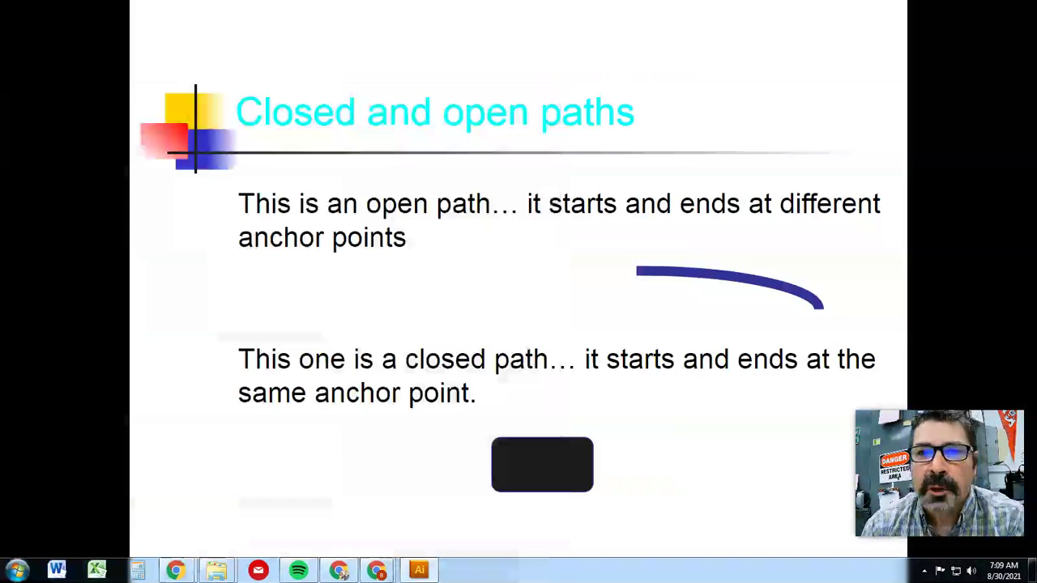
pyautogui.click(290, 223)
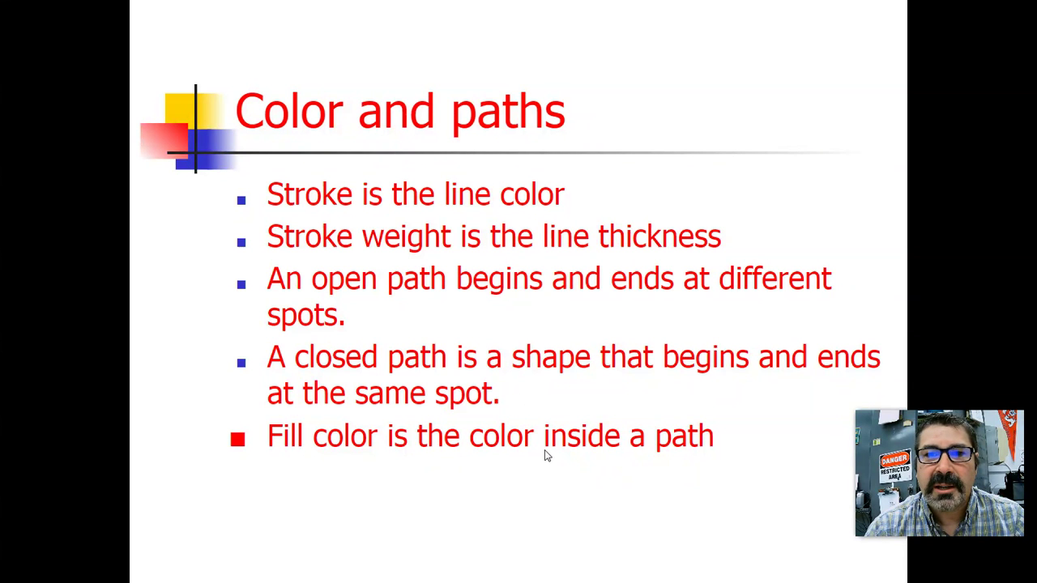
pyautogui.hotkey('alt', 'Tab')
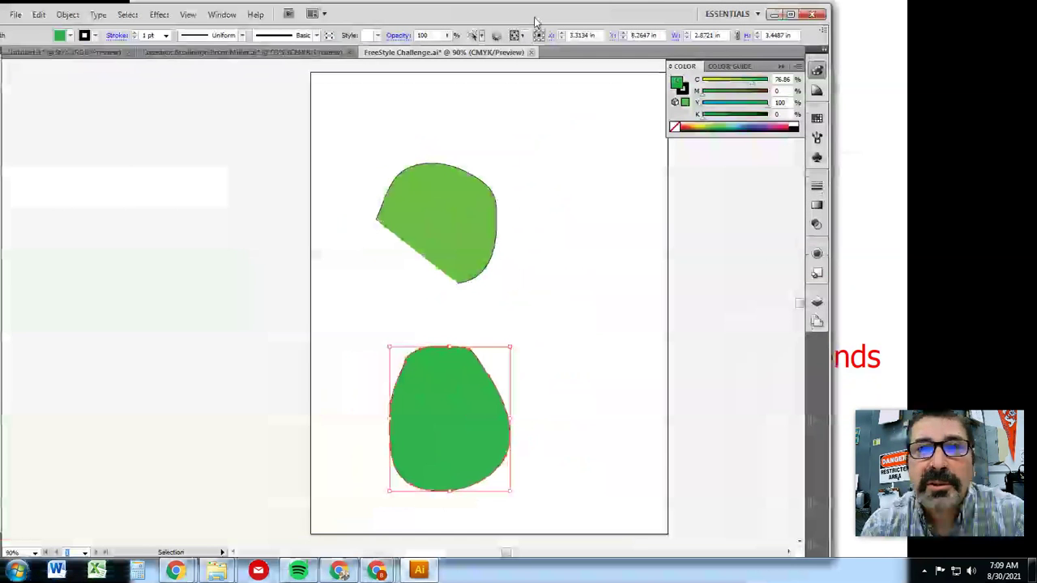
pyautogui.click(782, 14)
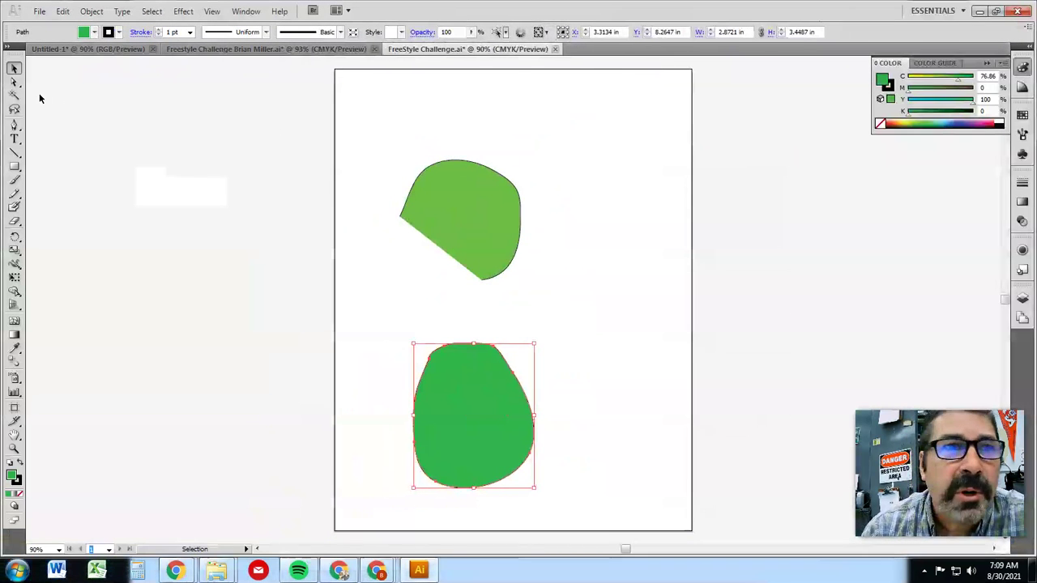
# - Set the stroke weight of the upper open path to 10 pt
pyautogui.click(455, 162)
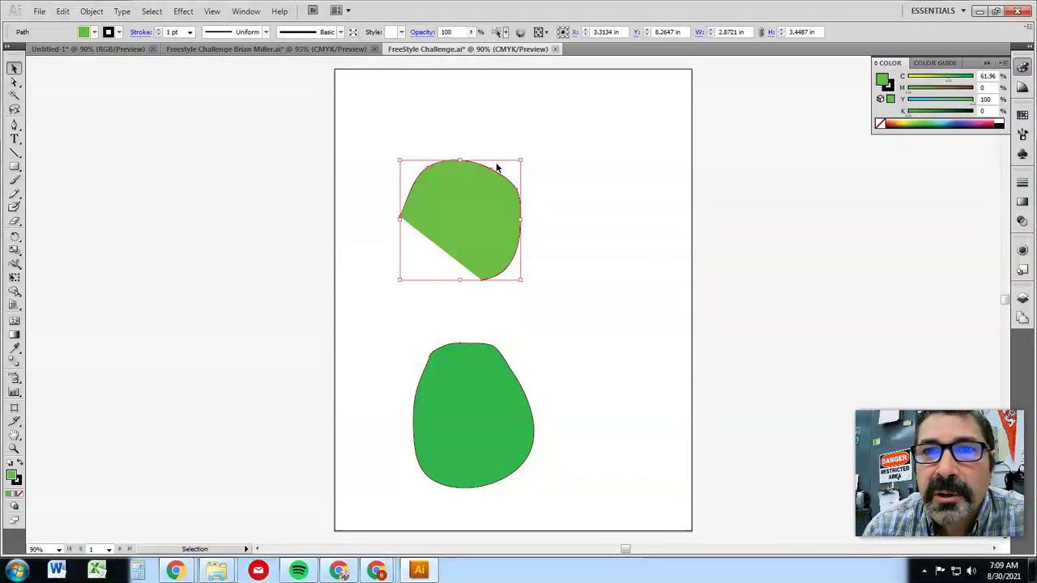
pyautogui.click(189, 32)
pyautogui.click(177, 154)
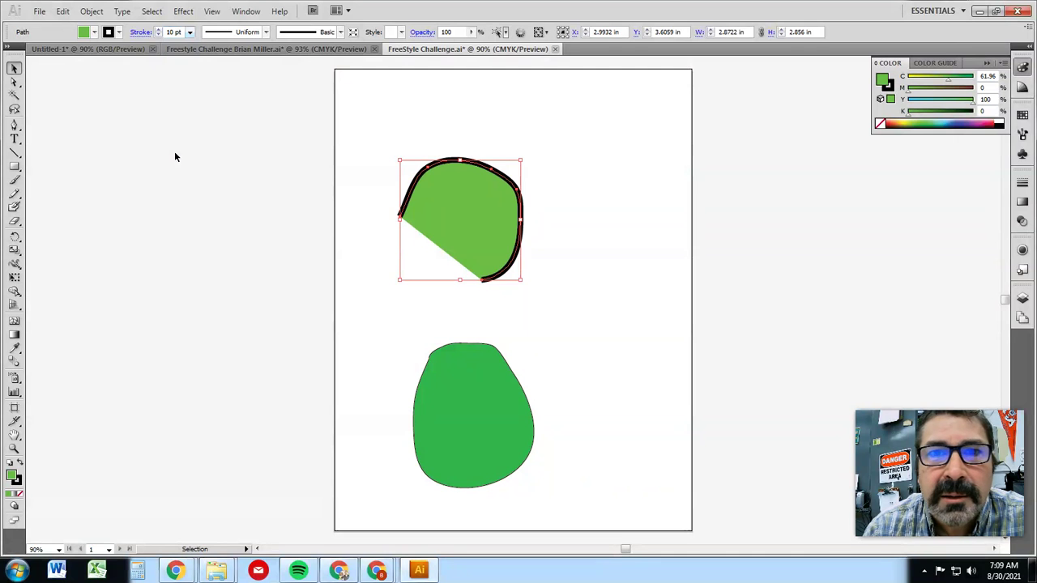
# - Try a dark blue stroke on the open path, and settle on red (C 6.27, M 100, Y 73.73, K 0.78)
pyautogui.click(890, 87)
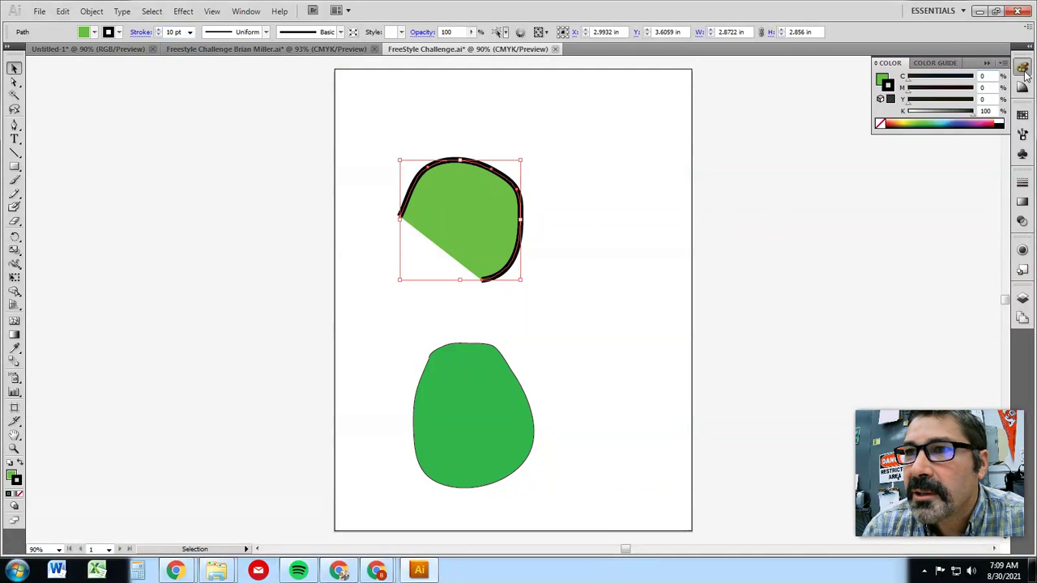
pyautogui.click(882, 79)
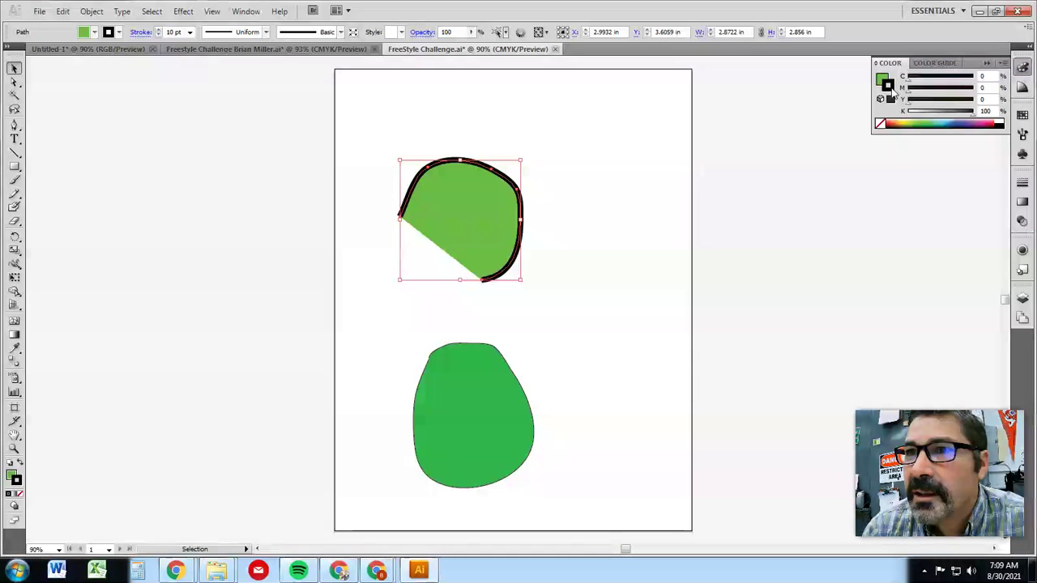
pyautogui.press('x')
pyautogui.click(965, 123)
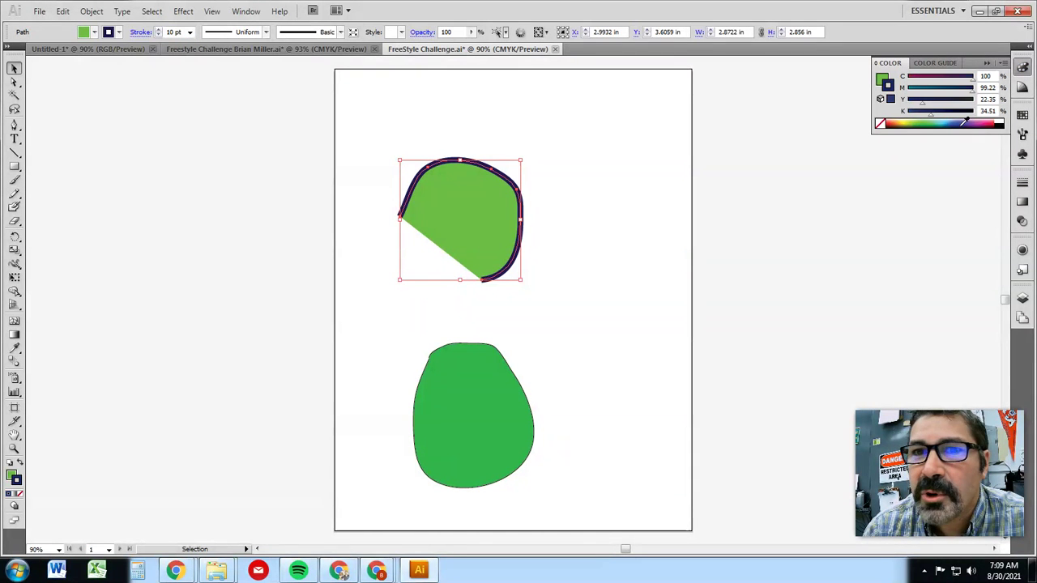
pyautogui.click(987, 123)
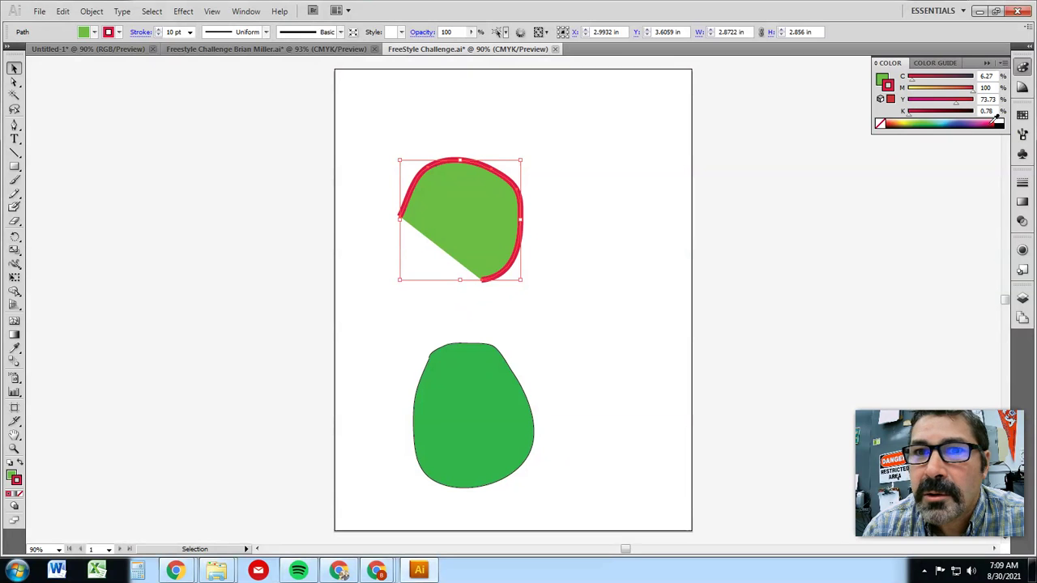
# - Set the open path's stroke weight to 18 pt and give its ends a round cap
pyautogui.click(1024, 185)
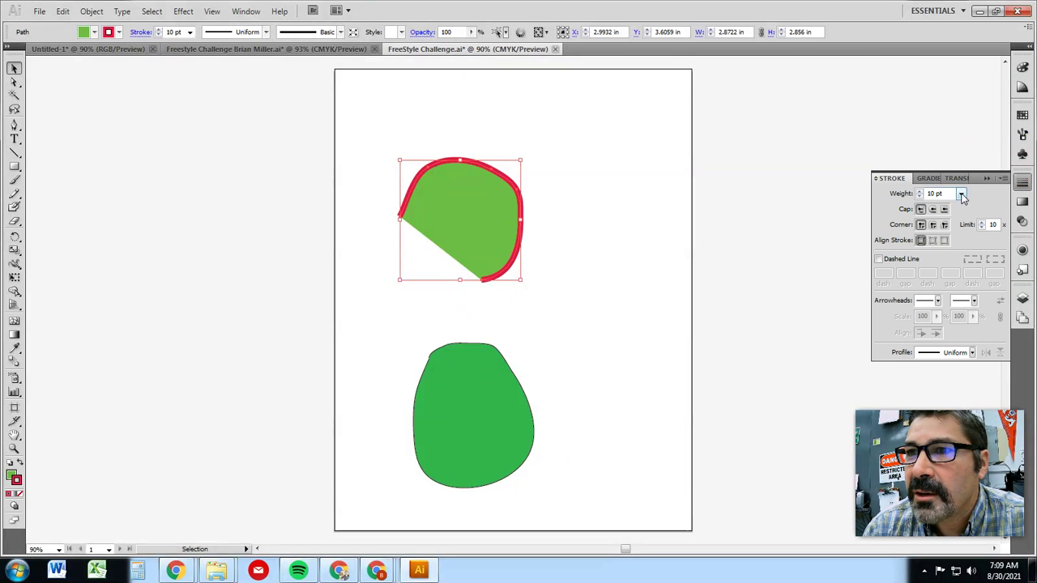
pyautogui.click(961, 194)
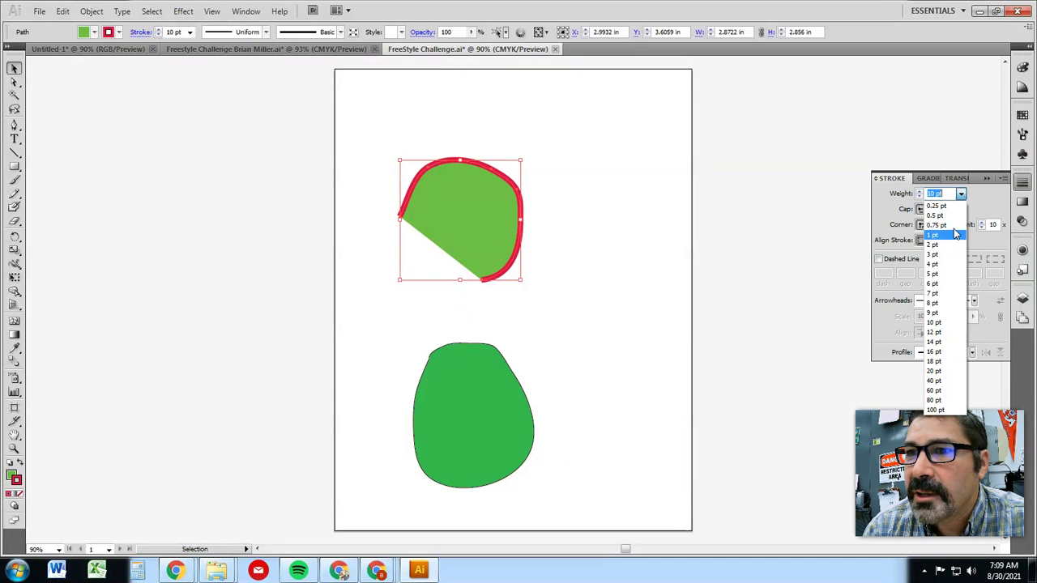
pyautogui.click(938, 361)
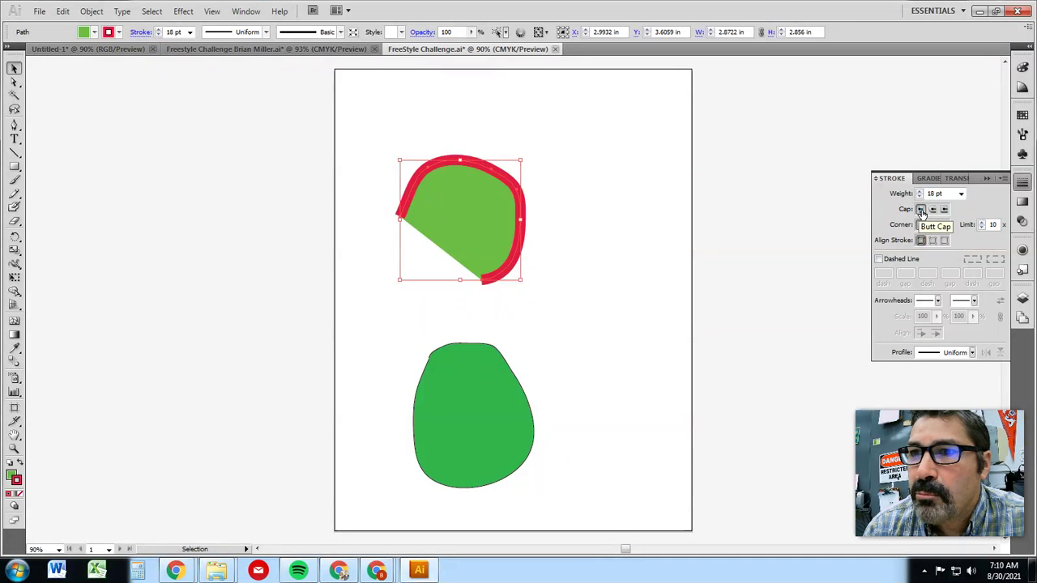
pyautogui.click(934, 213)
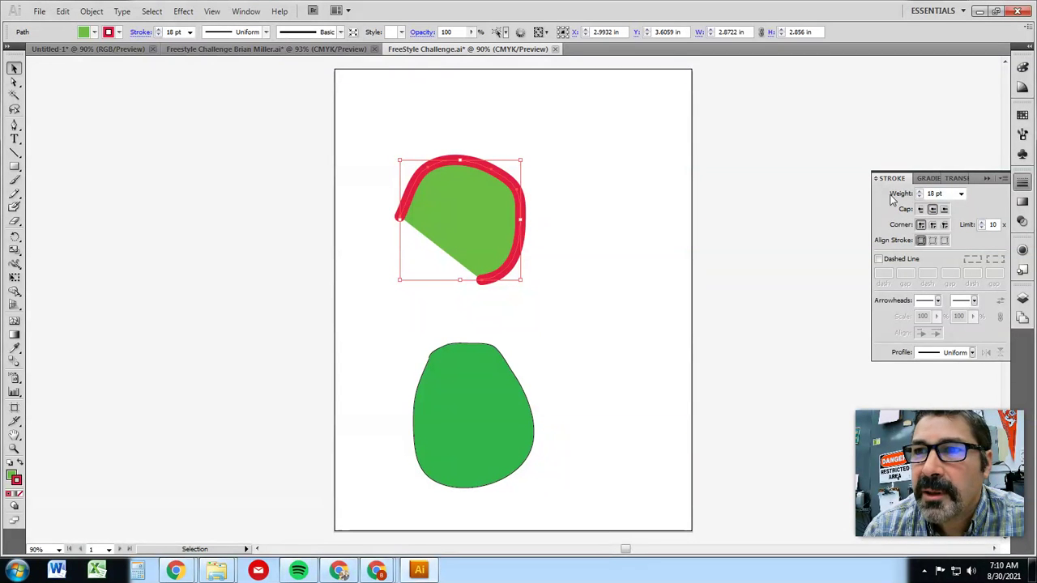
pyautogui.click(1024, 184)
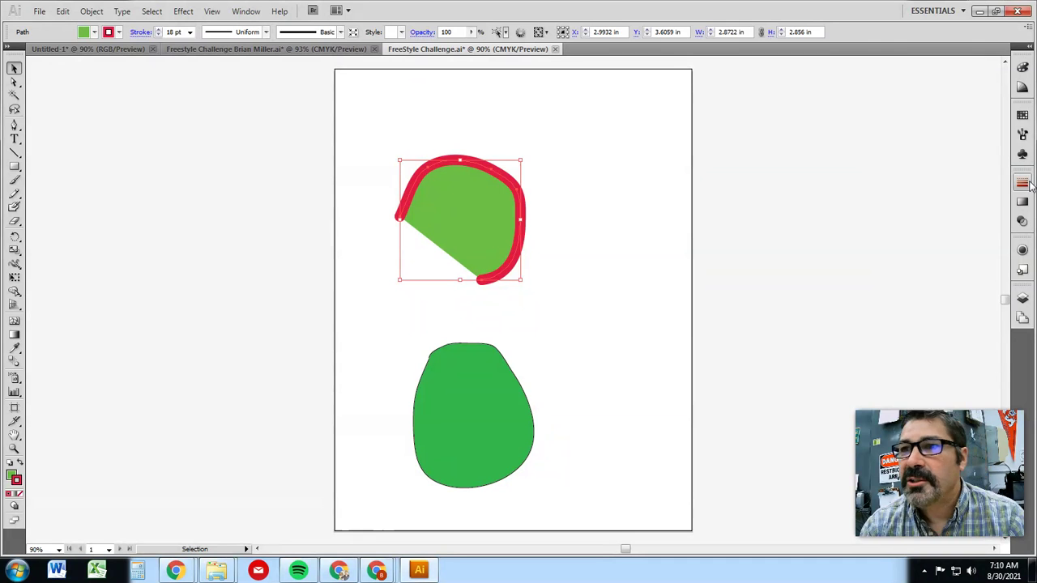
pyautogui.click(1028, 182)
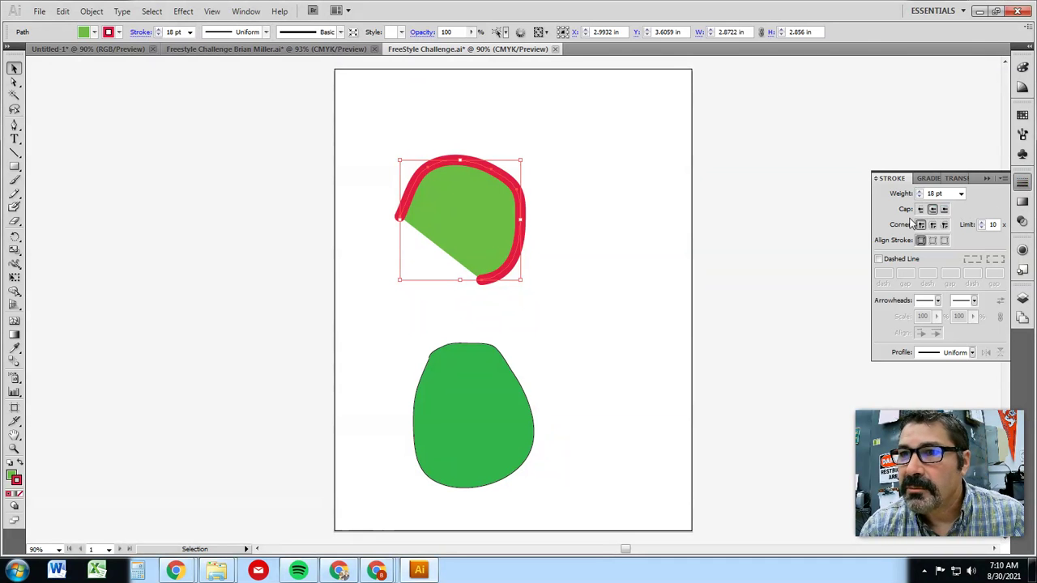
# - Give the closed lower shape a golden yellow stroke (C 1.18, M 15.69, Y 99.61) with a weight of 18 pt
pyautogui.click(487, 372)
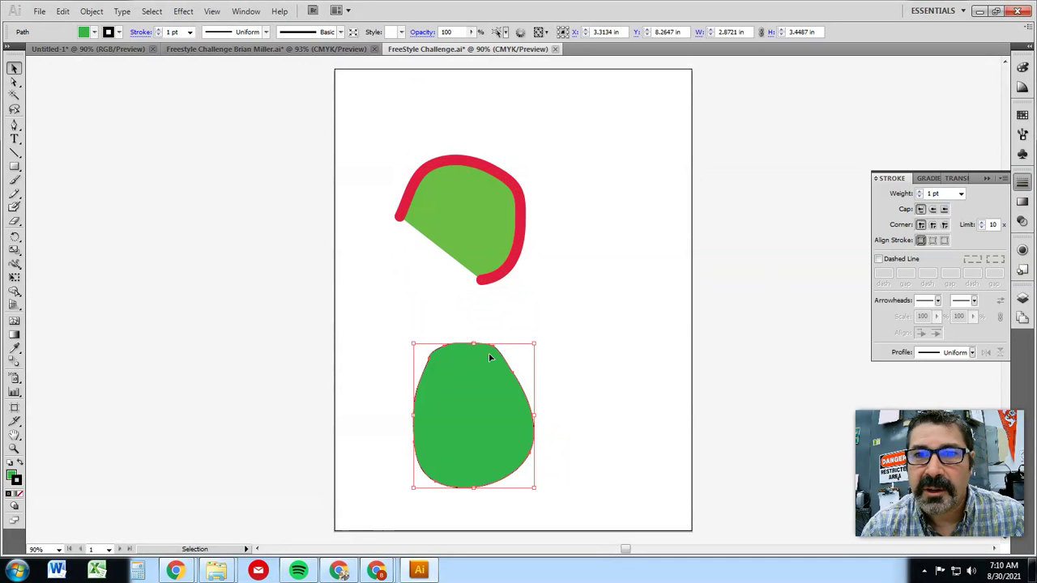
pyautogui.click(1023, 70)
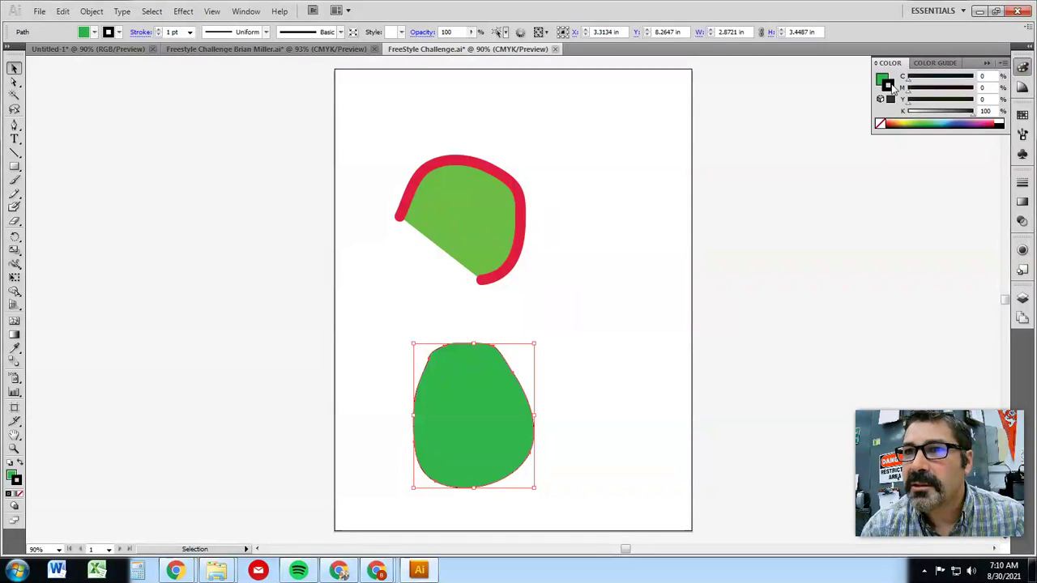
pyautogui.click(905, 120)
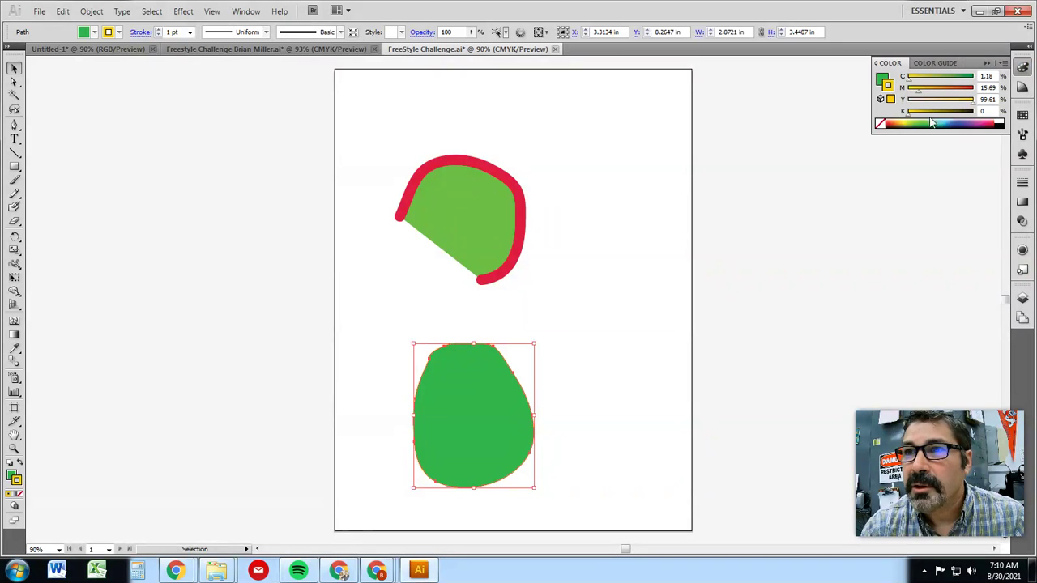
pyautogui.click(1023, 183)
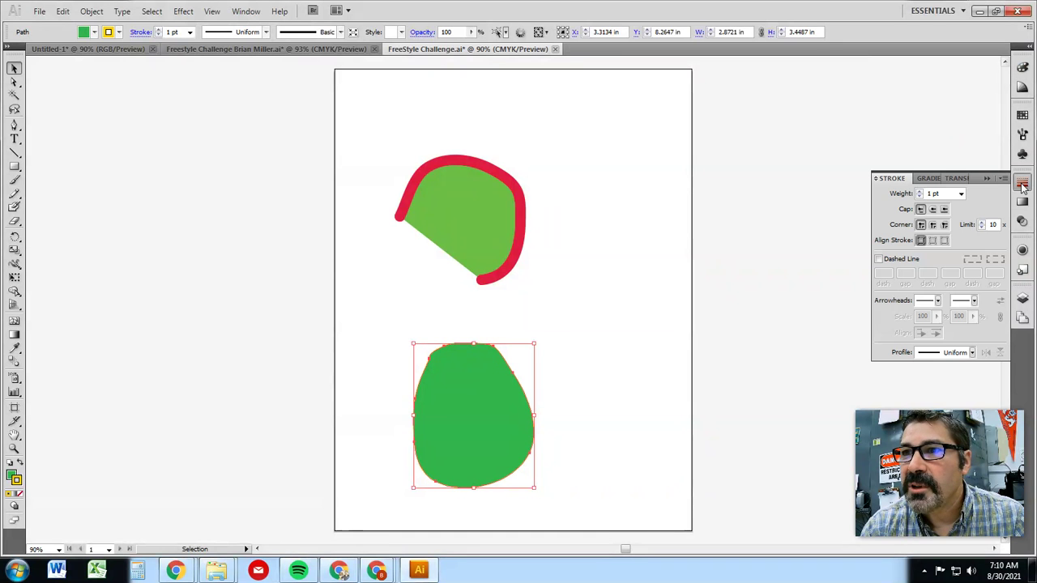
pyautogui.click(961, 194)
pyautogui.click(944, 361)
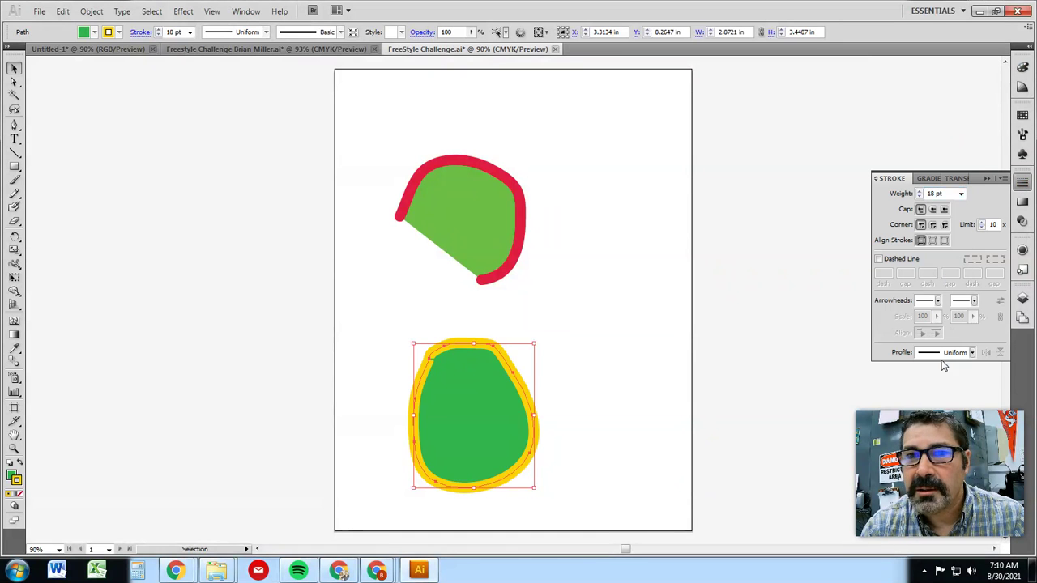
# - Recolor the closed shape from the swatches with a dark brown stroke and a bright yellow fill
pyautogui.click(118, 33)
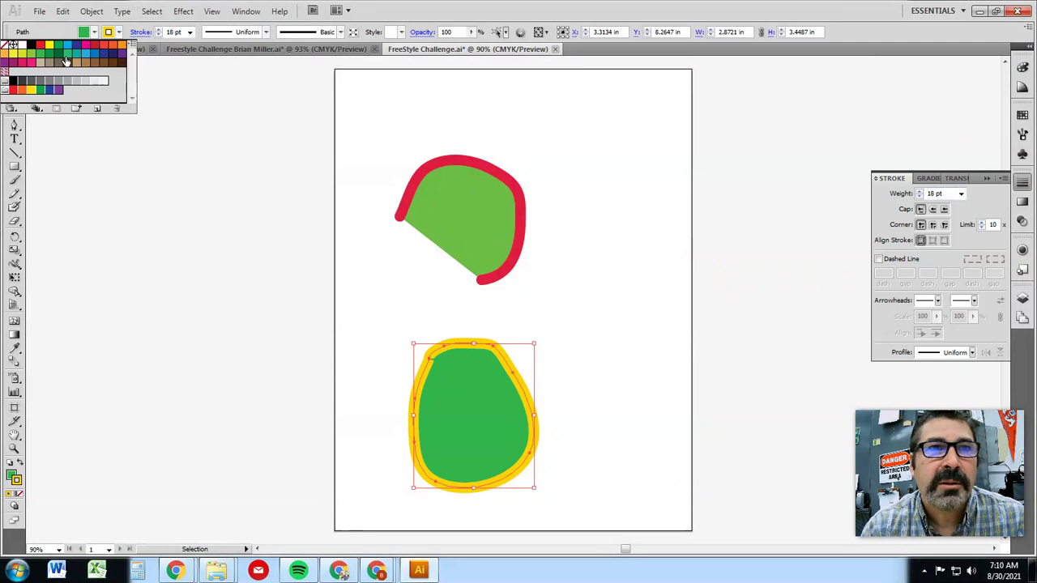
pyautogui.click(65, 65)
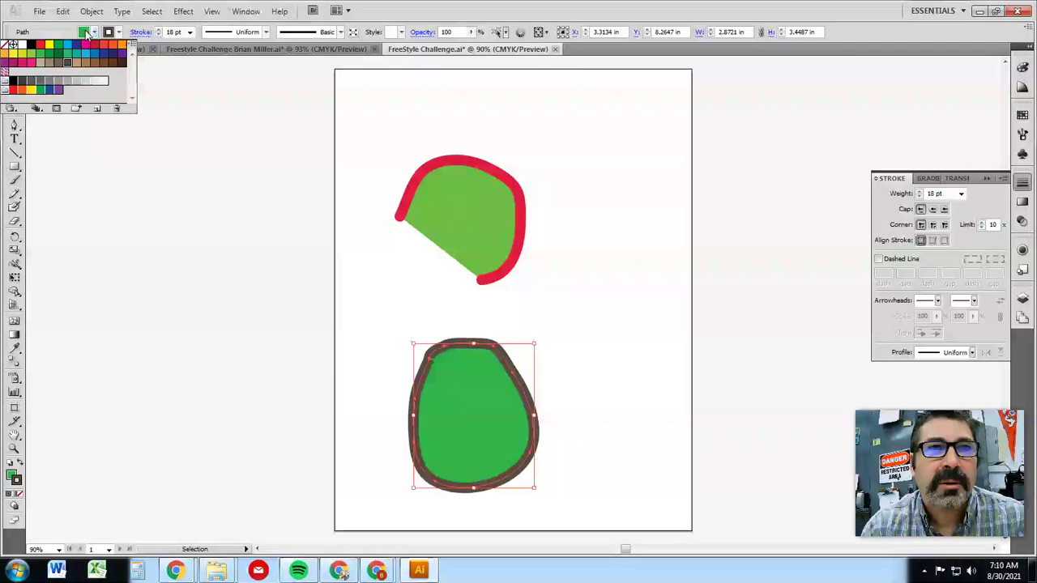
pyautogui.click(94, 33)
pyautogui.click(51, 45)
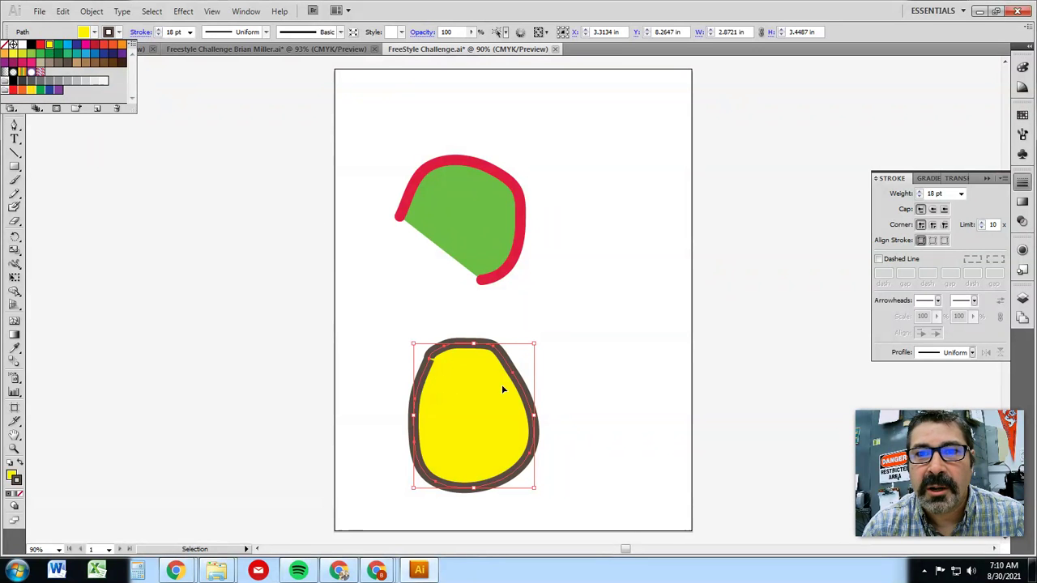
# - Change the closed shape's fill to orange by raising magenta to 67% with yellow at 100%
pyautogui.click(1022, 67)
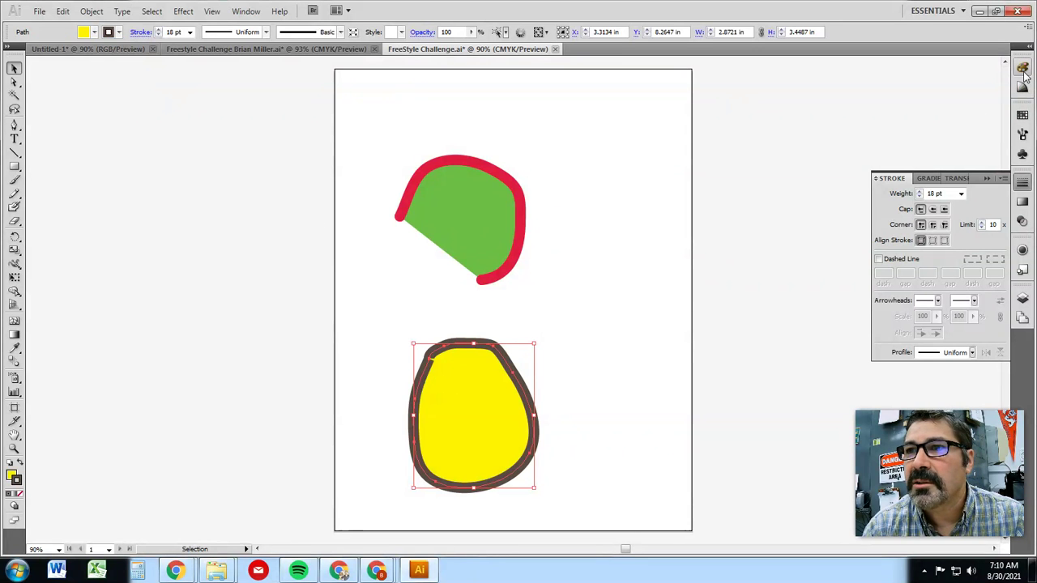
pyautogui.click(1023, 67)
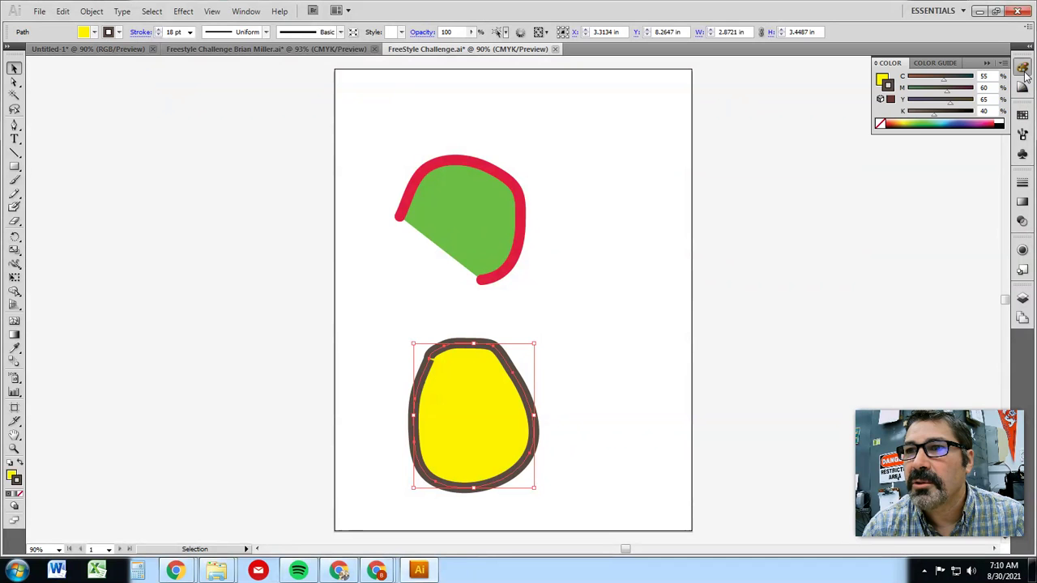
pyautogui.click(883, 81)
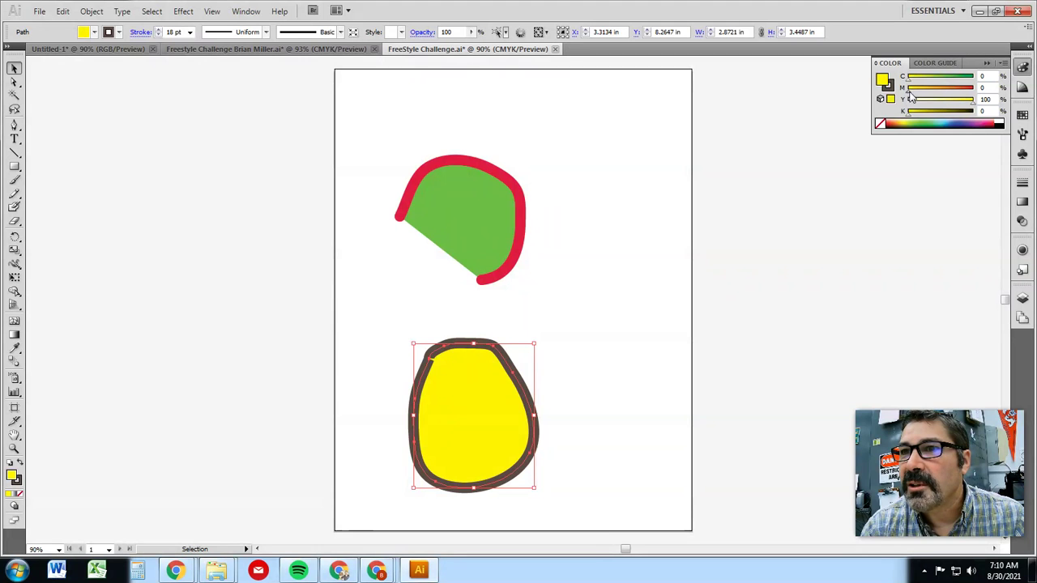
pyautogui.moveTo(910, 93); pyautogui.dragTo(953, 95)
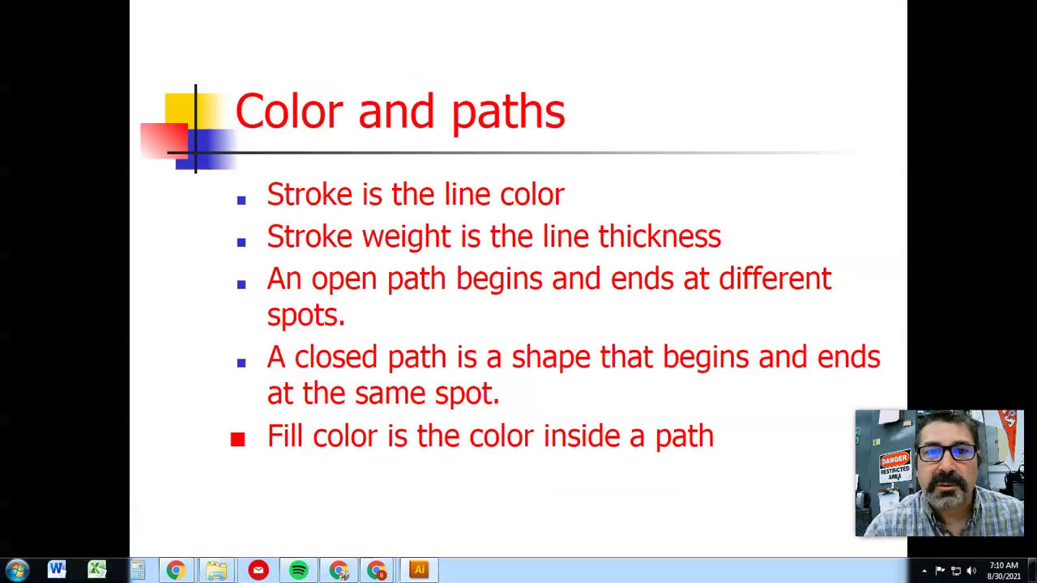
# - Advance the slideshow to the Draw with the Pencil slide, read the assignment, and return to Illustrator
pyautogui.click(194, 347)
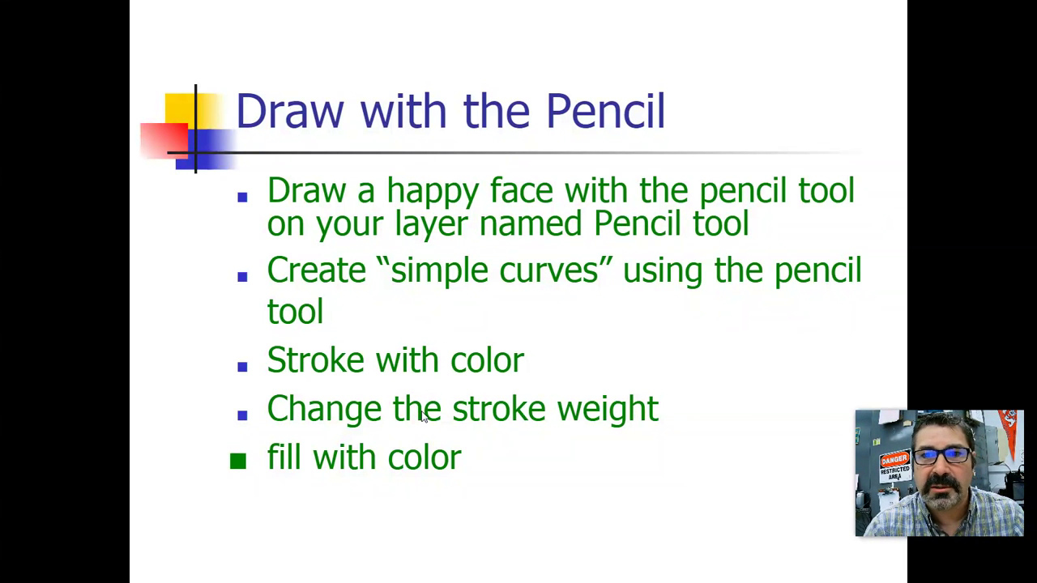
pyautogui.press('Escape')
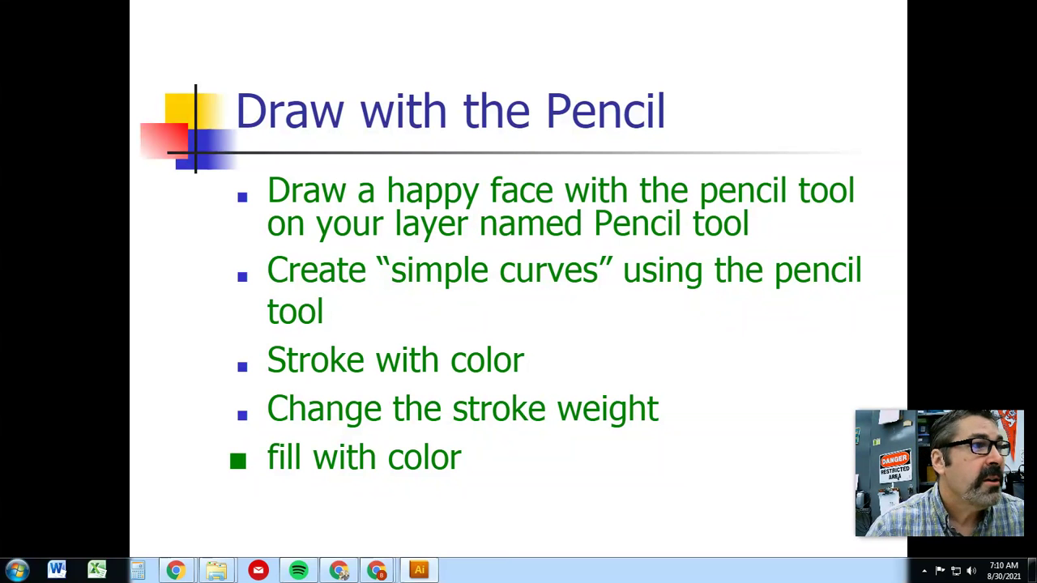
pyautogui.hotkey('alt', 'Tab')
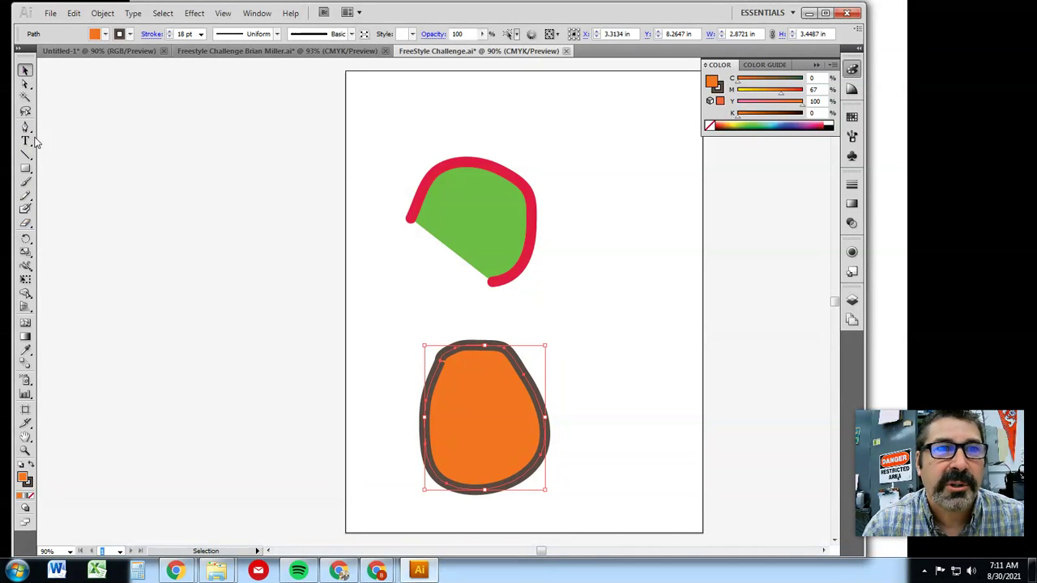
# - Delete the open green path and the closed orange shape from the artboard
pyautogui.click(446, 169)
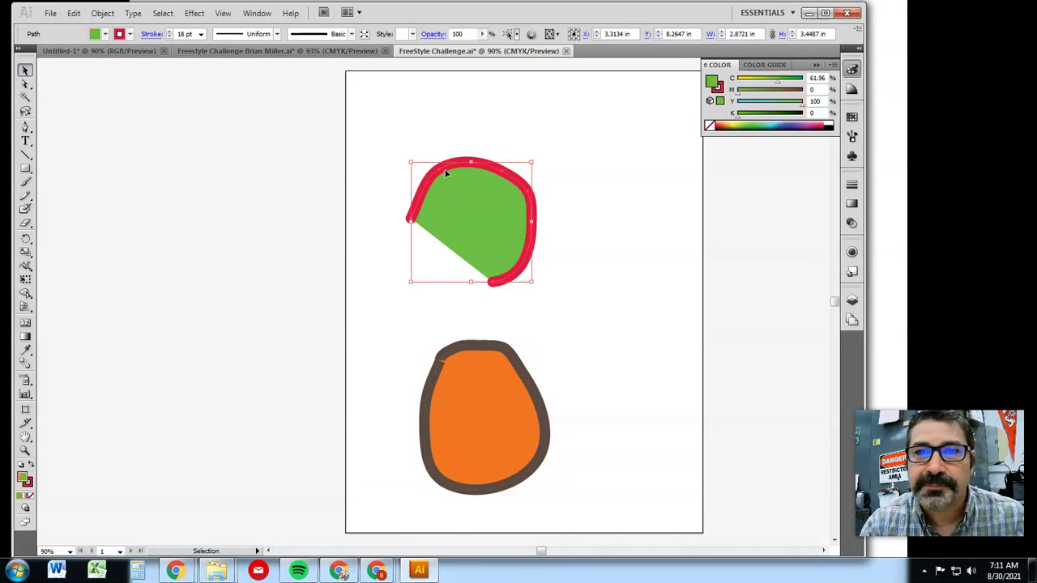
pyautogui.press('Delete')
pyautogui.click(479, 355)
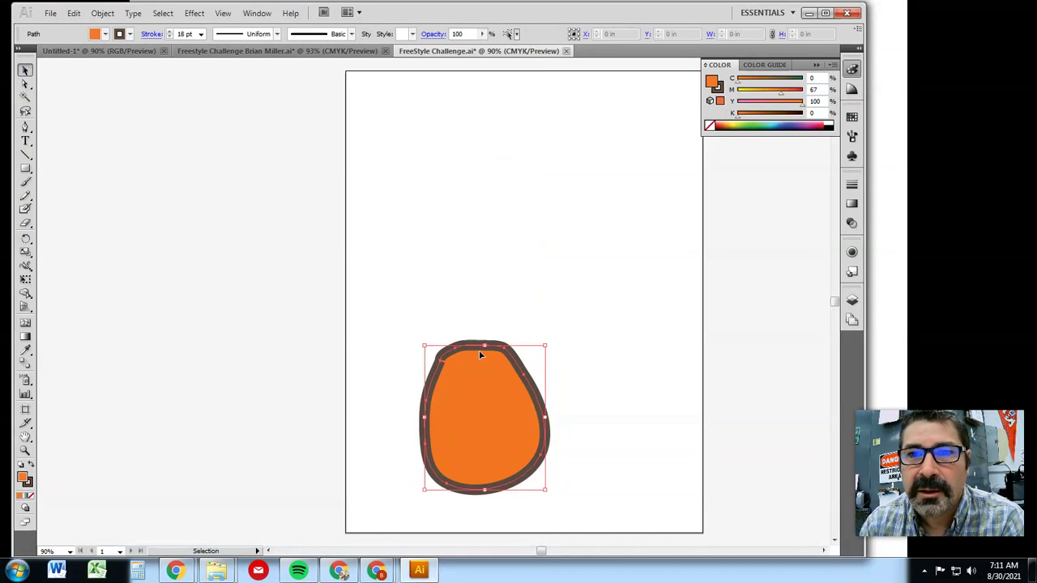
pyautogui.press('Delete')
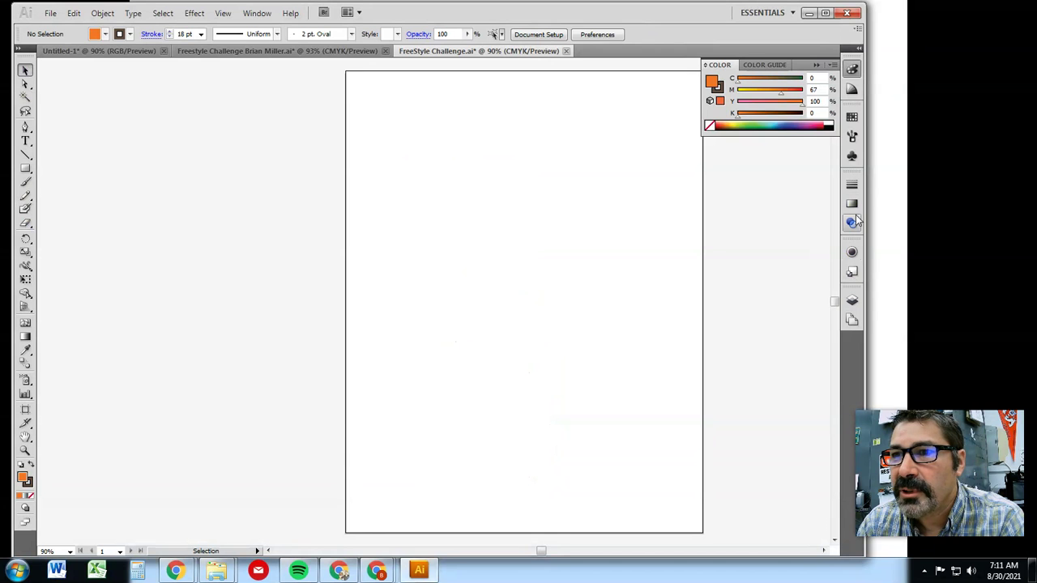
# - Draw a rounded face outline about 5.36 in wide and 4.58 in high with the Pencil tool on the Pencil Tool layer
pyautogui.click(852, 300)
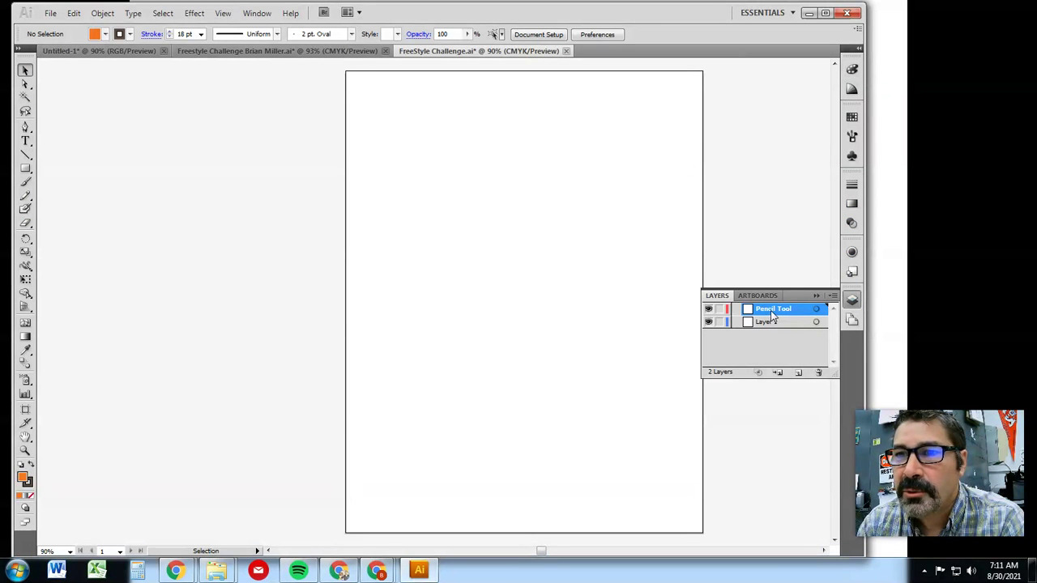
pyautogui.click(25, 195)
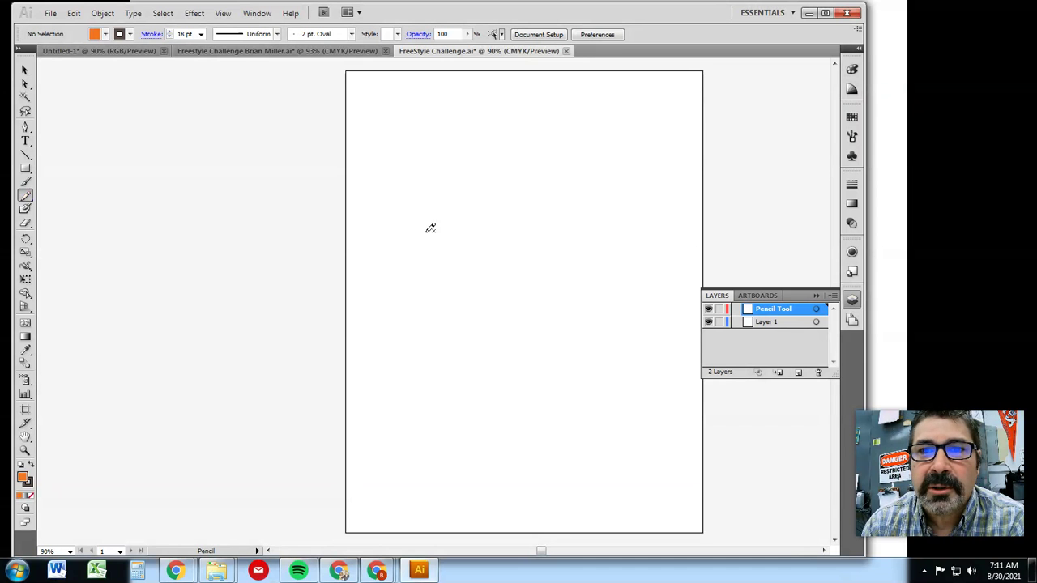
pyautogui.moveTo(531, 188)
pyautogui.mouseDown()
pyautogui.moveTo(453, 195)
pyautogui.moveTo(411, 238)
pyautogui.moveTo(437, 235)
pyautogui.mouseUp()
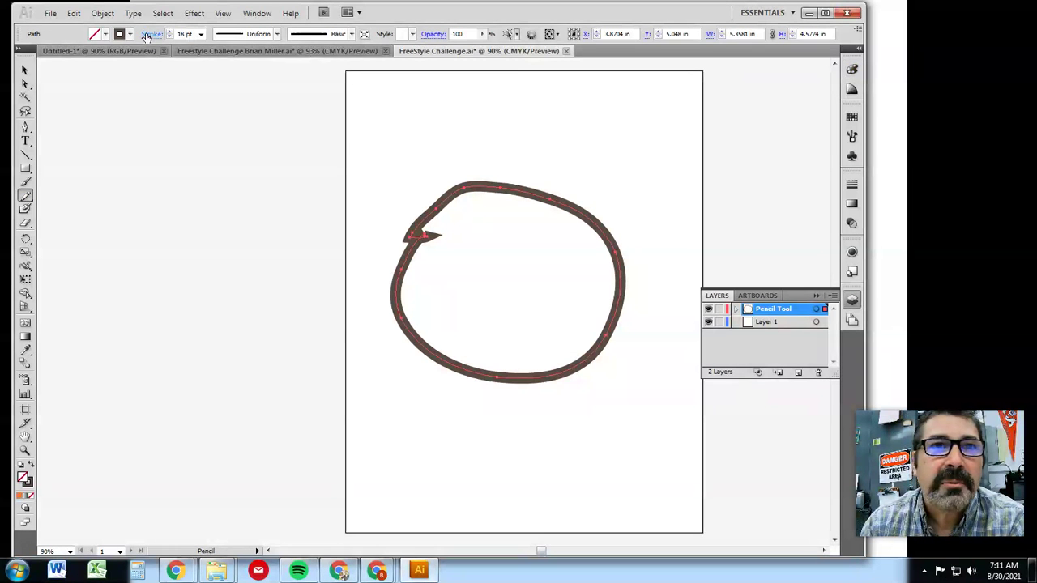
# - Try green and mustard yellow fills on the face outline, and settle on the dark blue swatch (C 100, M 90)
pyautogui.click(850, 69)
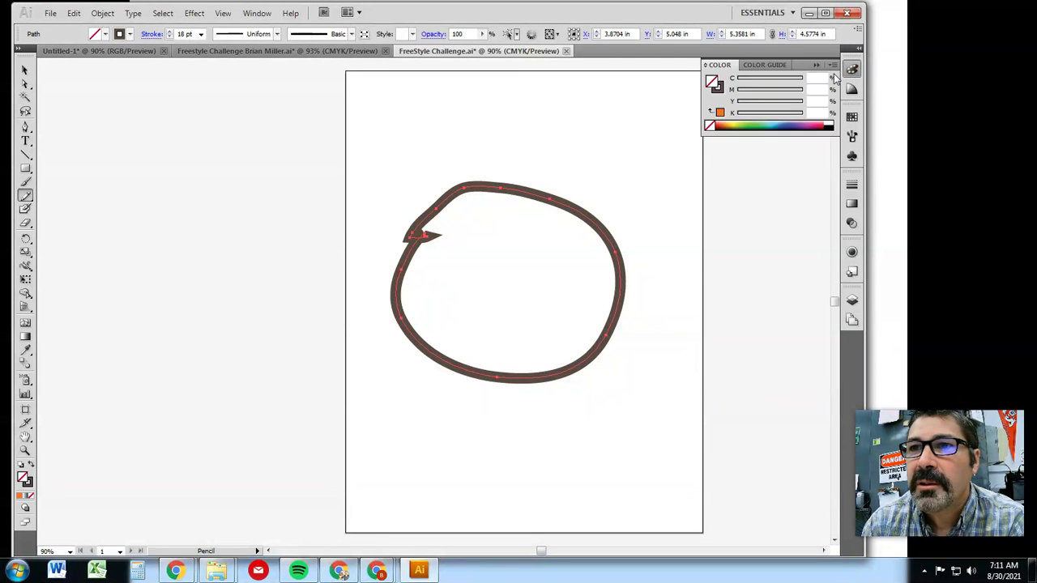
pyautogui.click(752, 121)
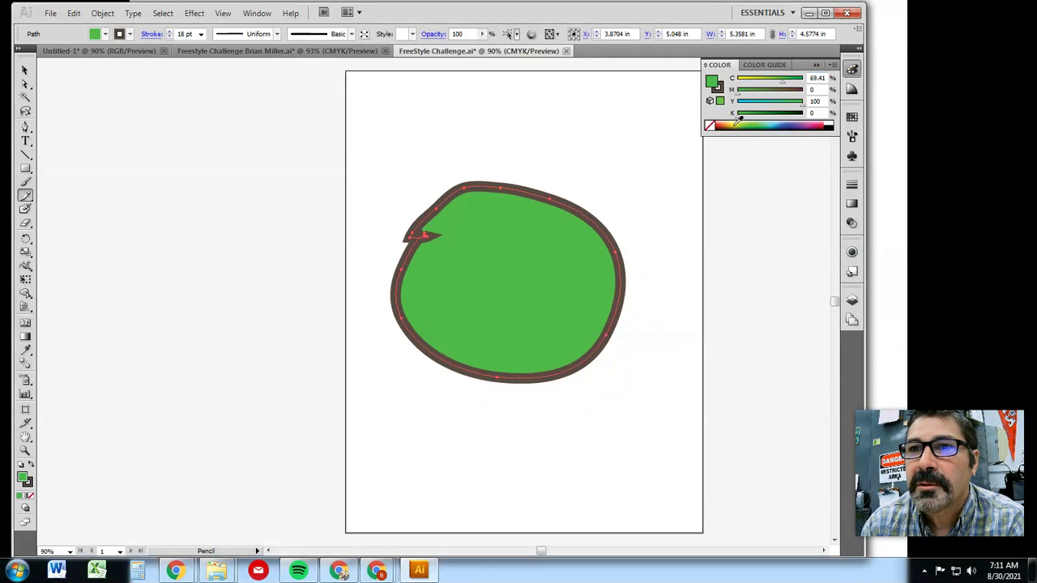
pyautogui.click(739, 120)
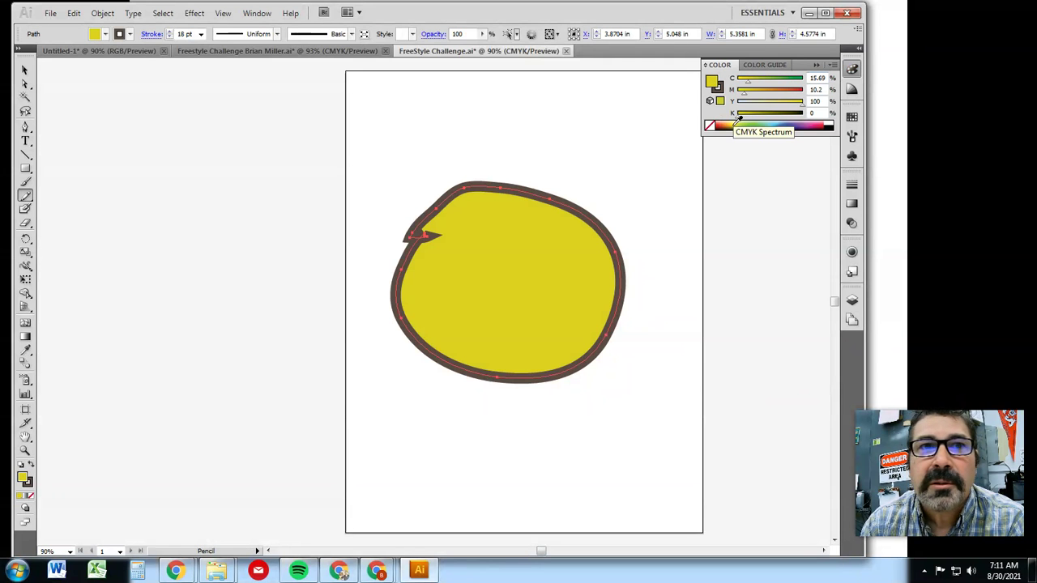
pyautogui.click(105, 34)
pyautogui.click(49, 92)
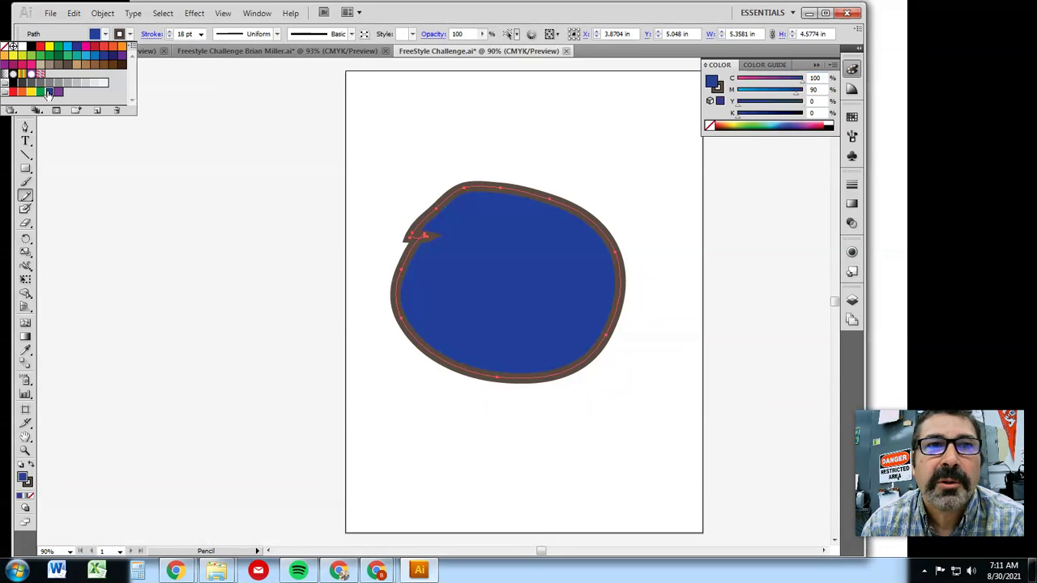
# - Set the face outline's stroke color to a light brown swatch
pyautogui.click(718, 96)
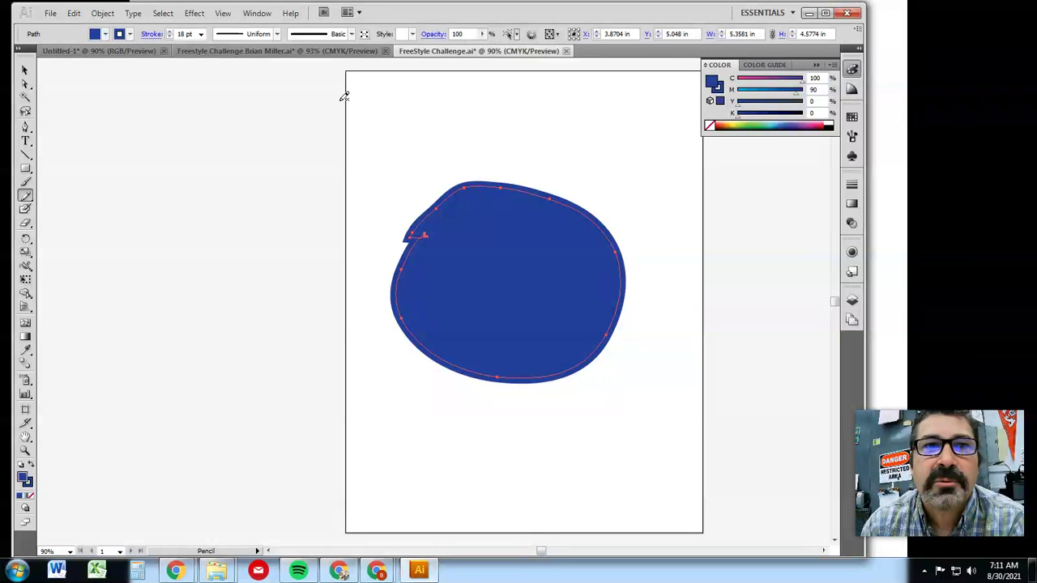
pyautogui.click(130, 36)
pyautogui.click(86, 64)
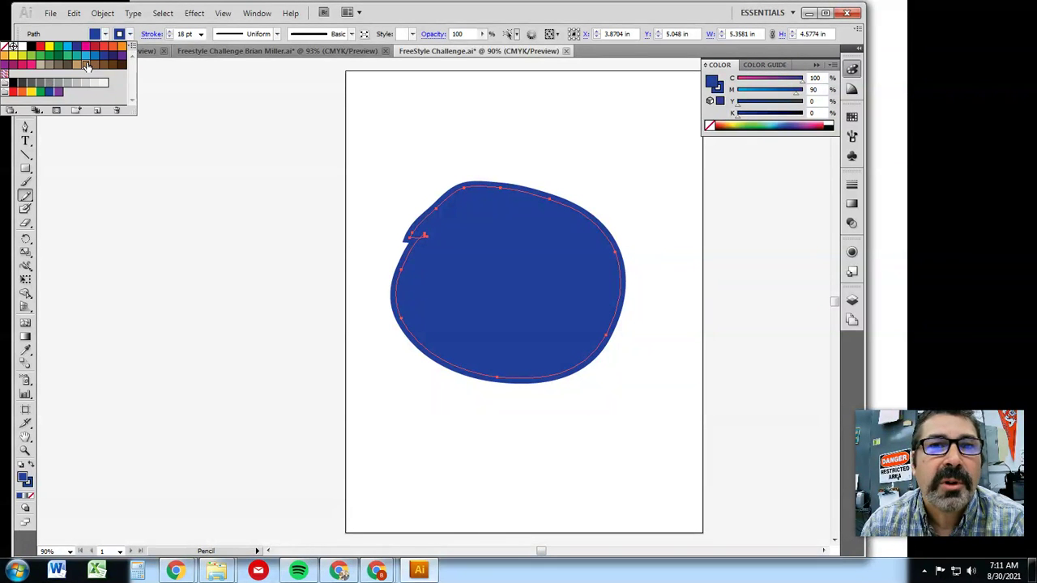
# - Set the face outline's stroke weight to 8 pt
pyautogui.click(852, 185)
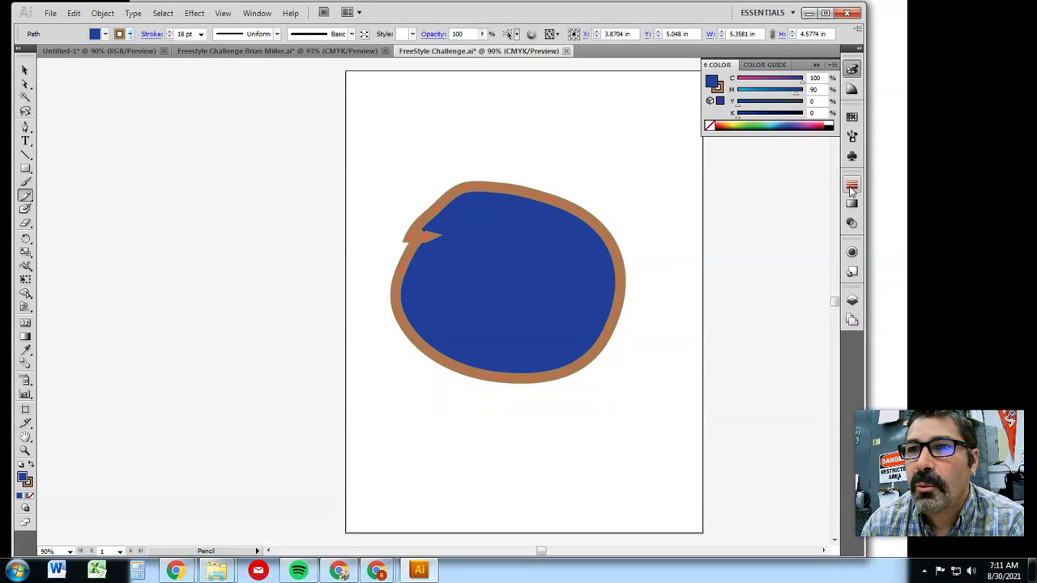
pyautogui.click(851, 184)
pyautogui.click(790, 195)
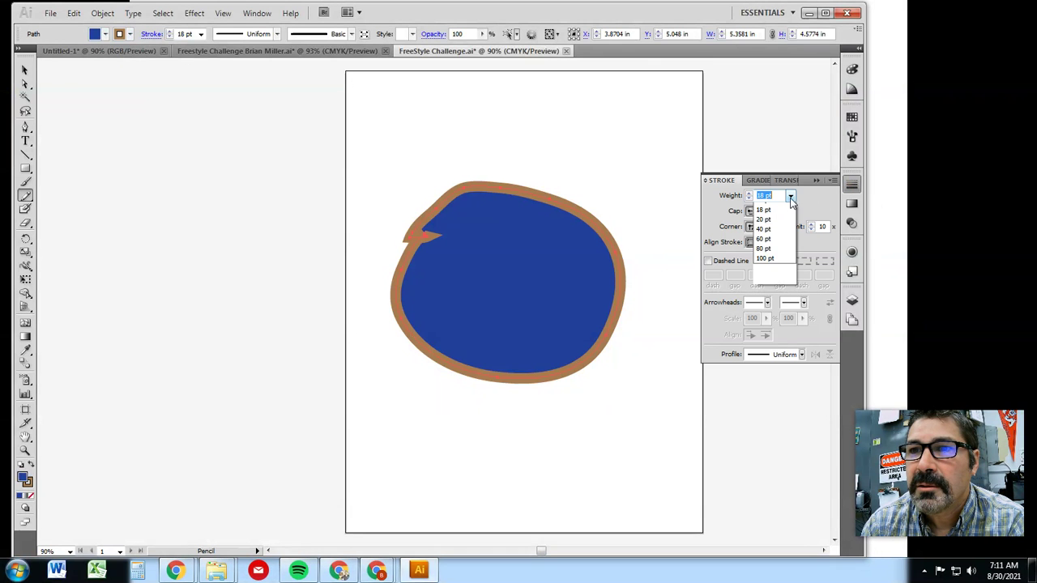
pyautogui.click(766, 304)
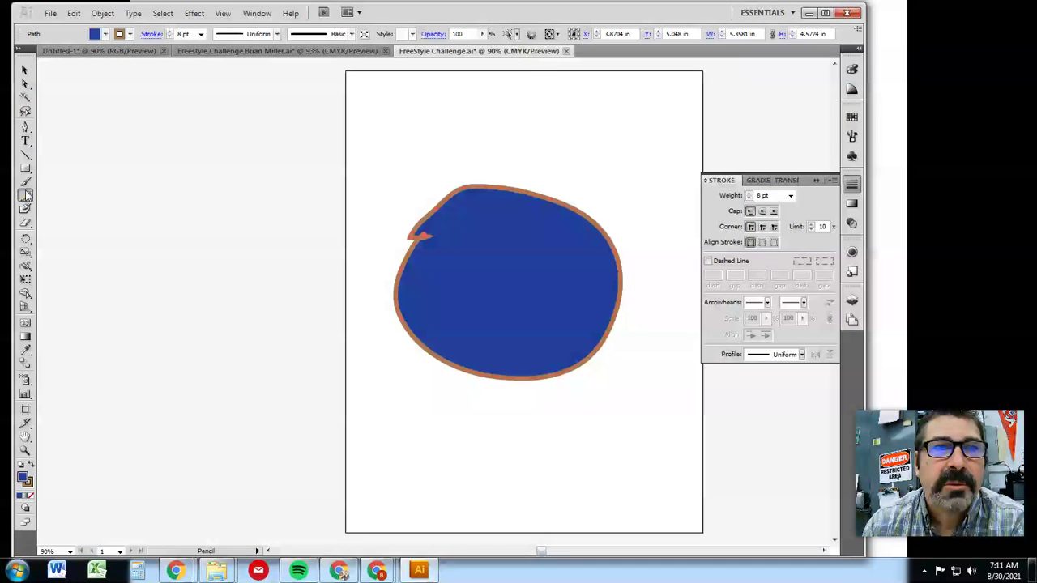
# - Draw two small eyes and a curved smile about 2.3 in wide and 0.61 in high inside the face with the Pencil tool
pyautogui.moveTo(467, 251); pyautogui.dragTo(469, 249)
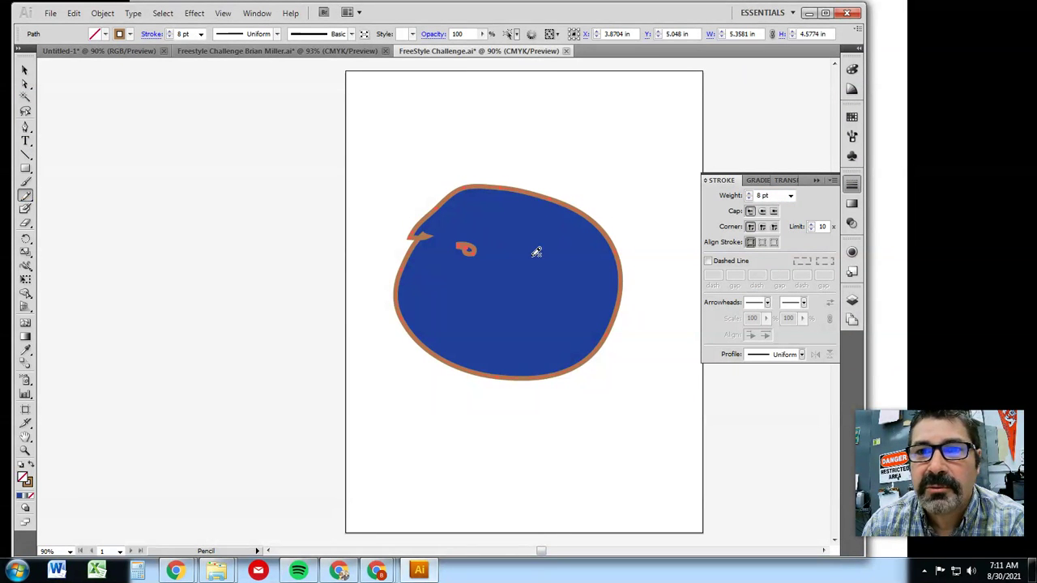
pyautogui.moveTo(535, 255); pyautogui.dragTo(531, 258)
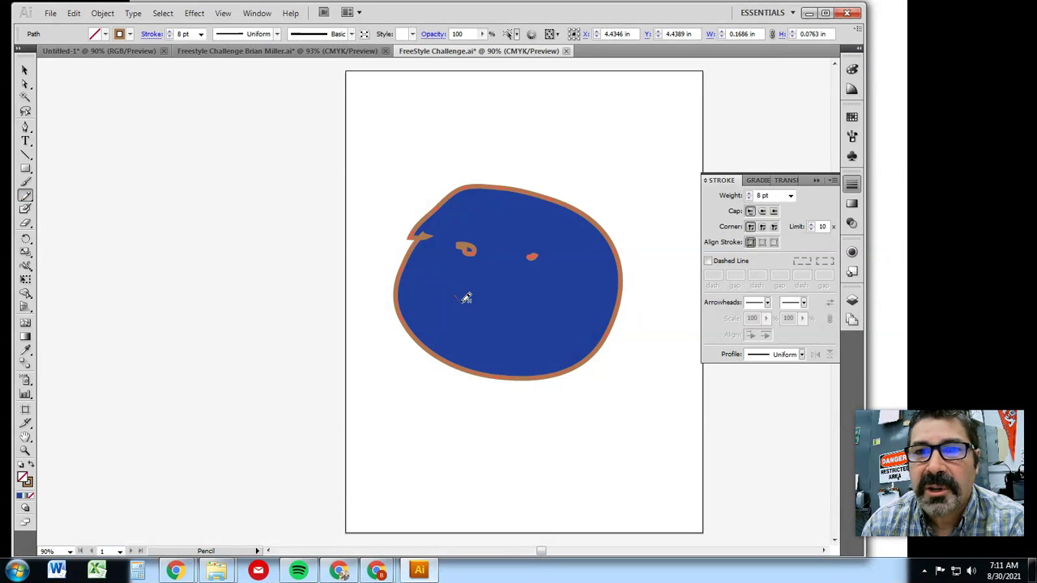
pyautogui.moveTo(456, 297)
pyautogui.mouseDown()
pyautogui.moveTo(525, 320)
pyautogui.moveTo(553, 314)
pyautogui.mouseUp()
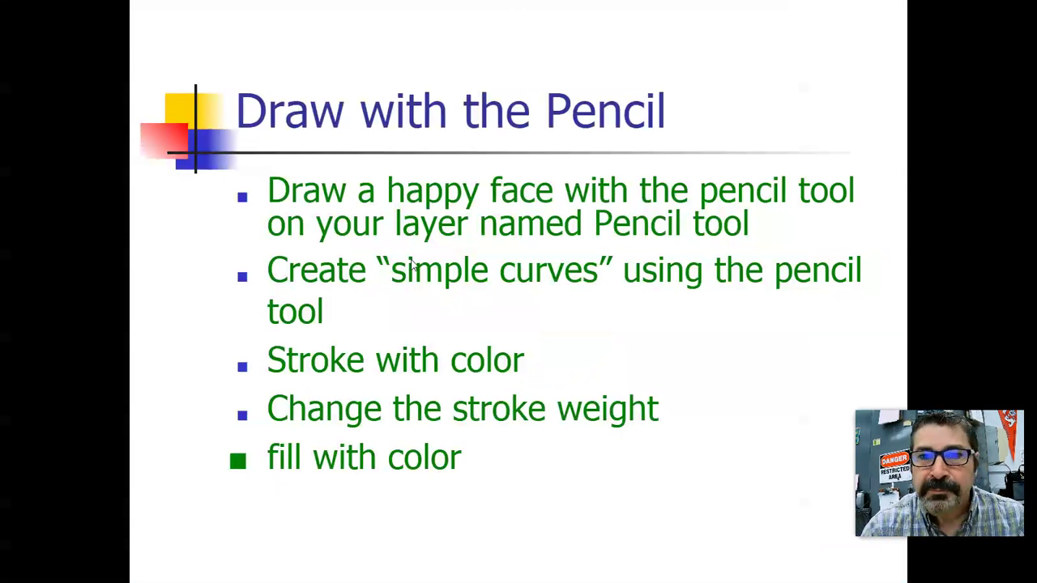
pyautogui.click(413, 261)
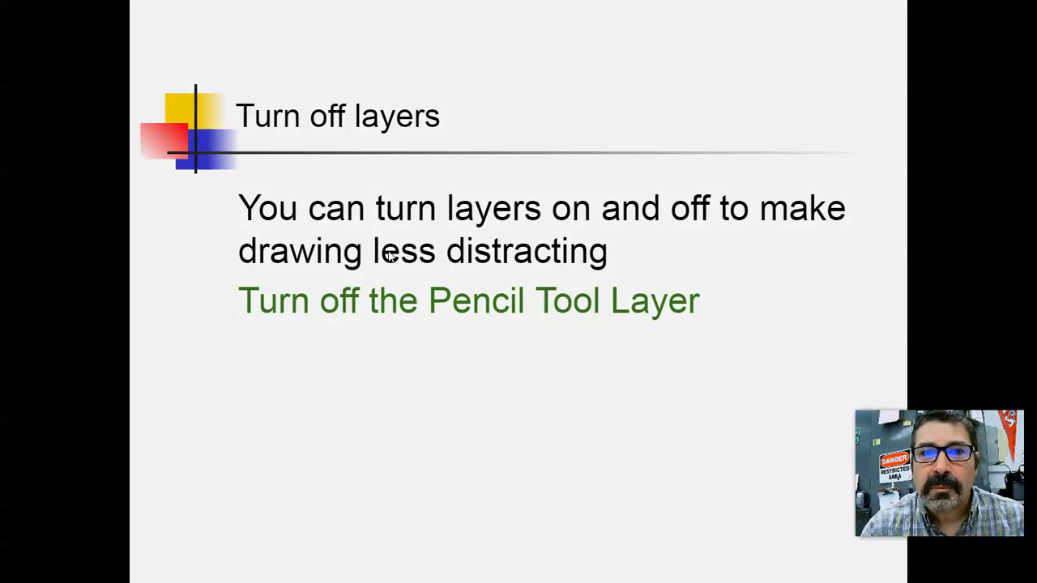
pyautogui.click(389, 256)
pyautogui.press('Left')
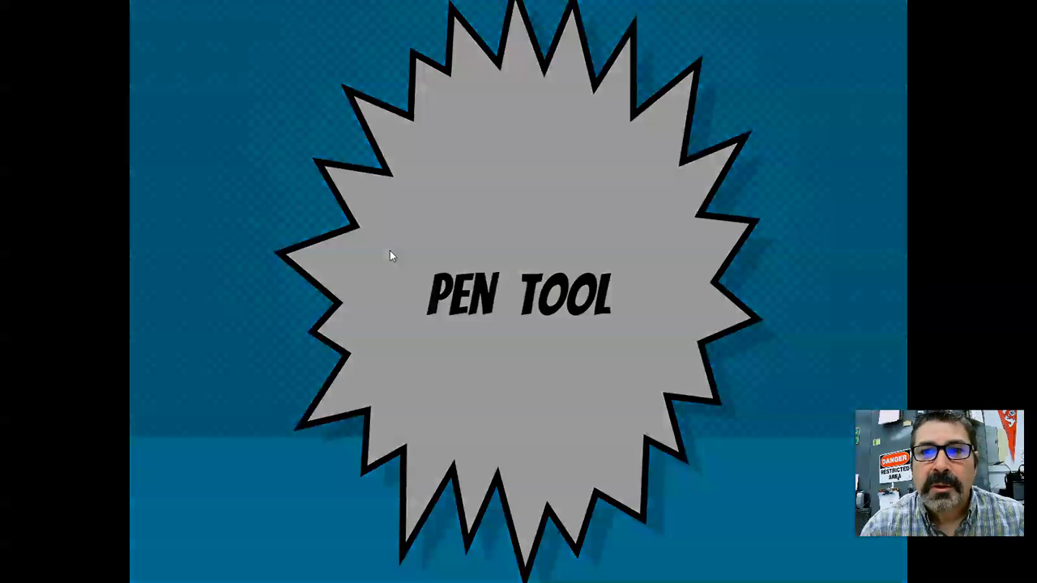
# - Switch back to Illustrator in a maximized window and turn off the visibility of the Pencil Tool layer
pyautogui.hotkey('alt', 'Tab')
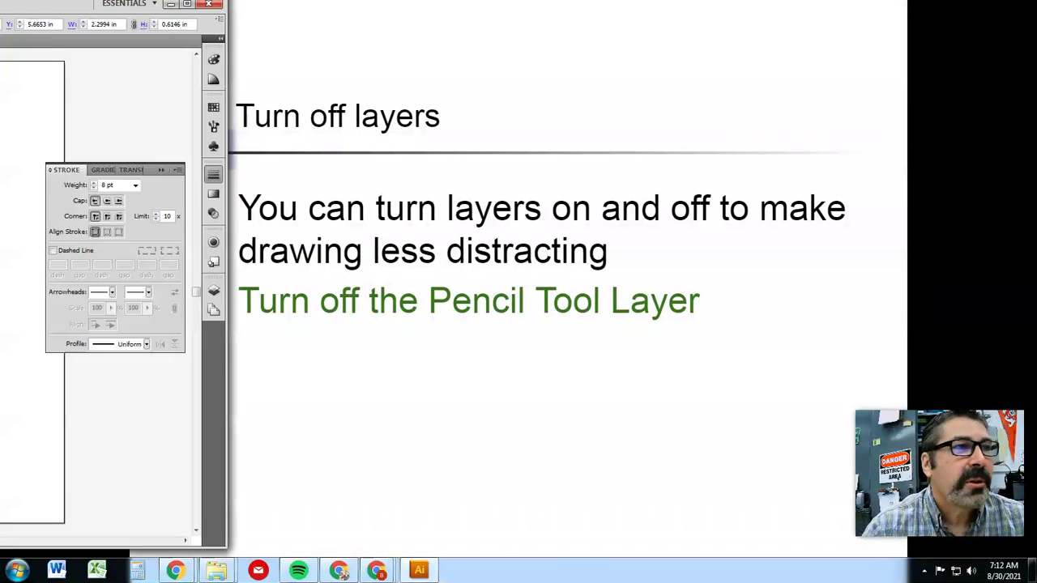
pyautogui.moveTo(24, 10); pyautogui.dragTo(560, 1)
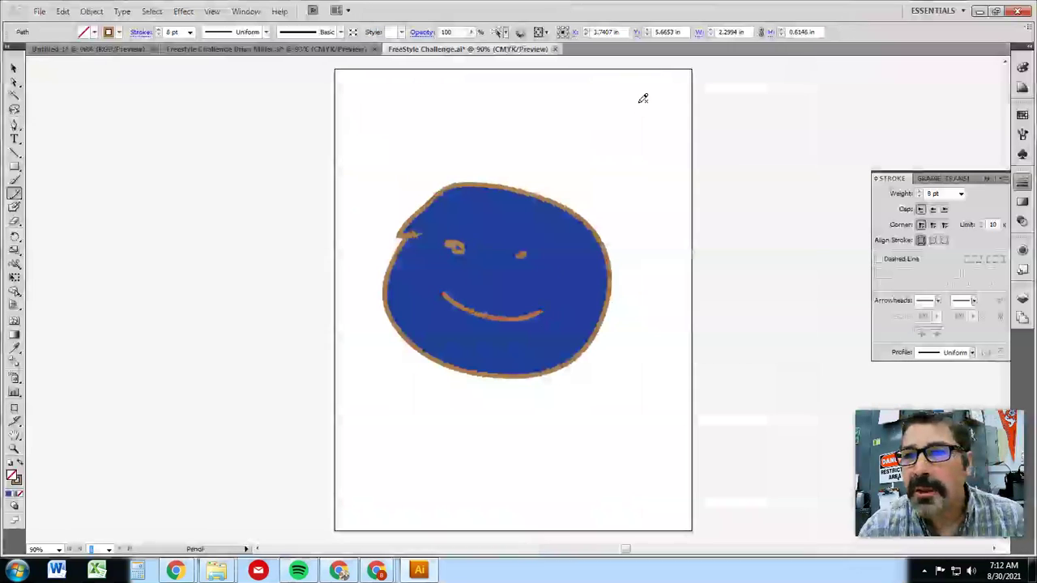
pyautogui.click(1024, 184)
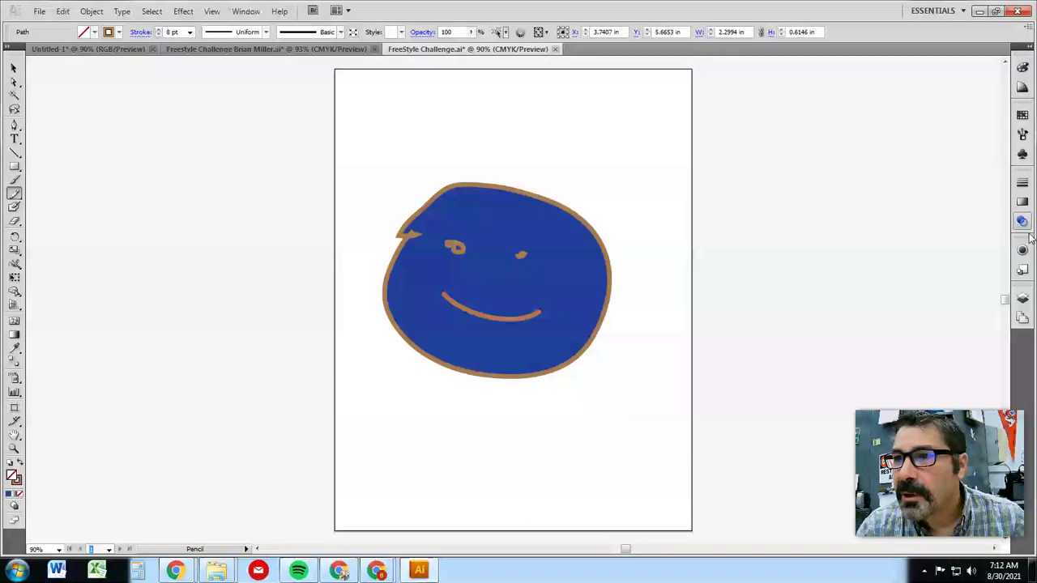
pyautogui.click(1022, 298)
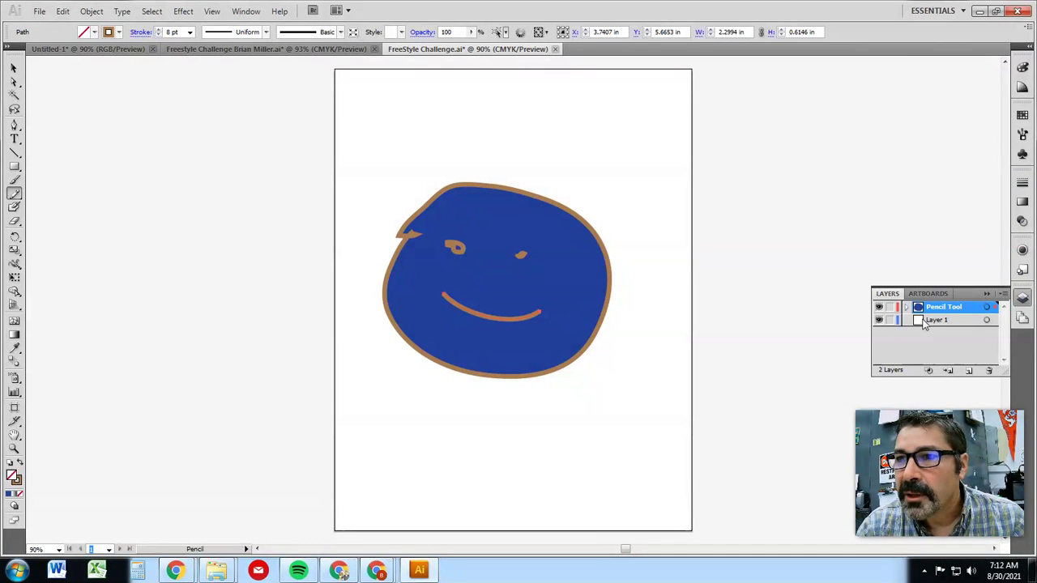
pyautogui.click(879, 307)
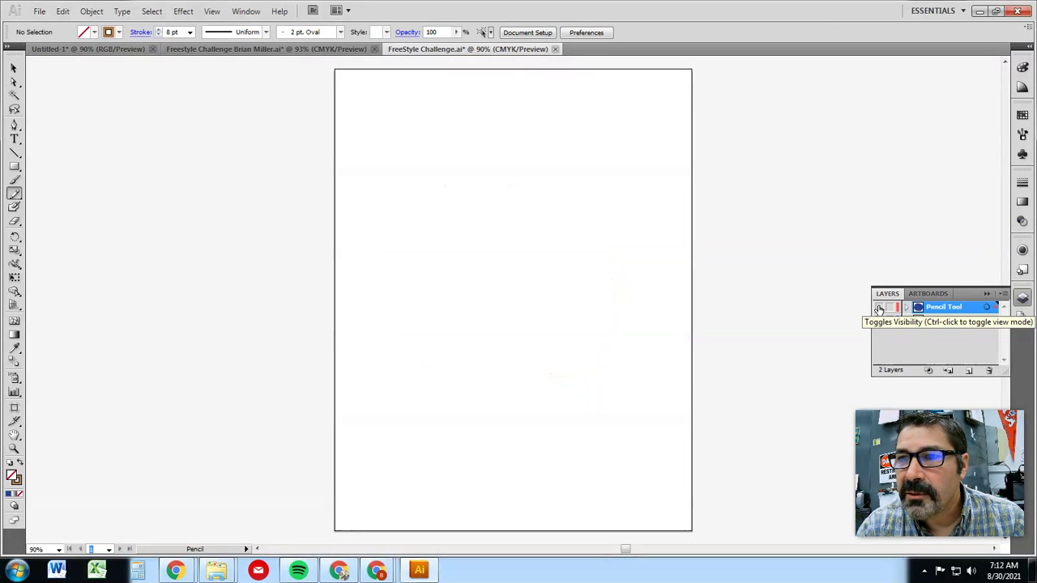
pyautogui.click(879, 308)
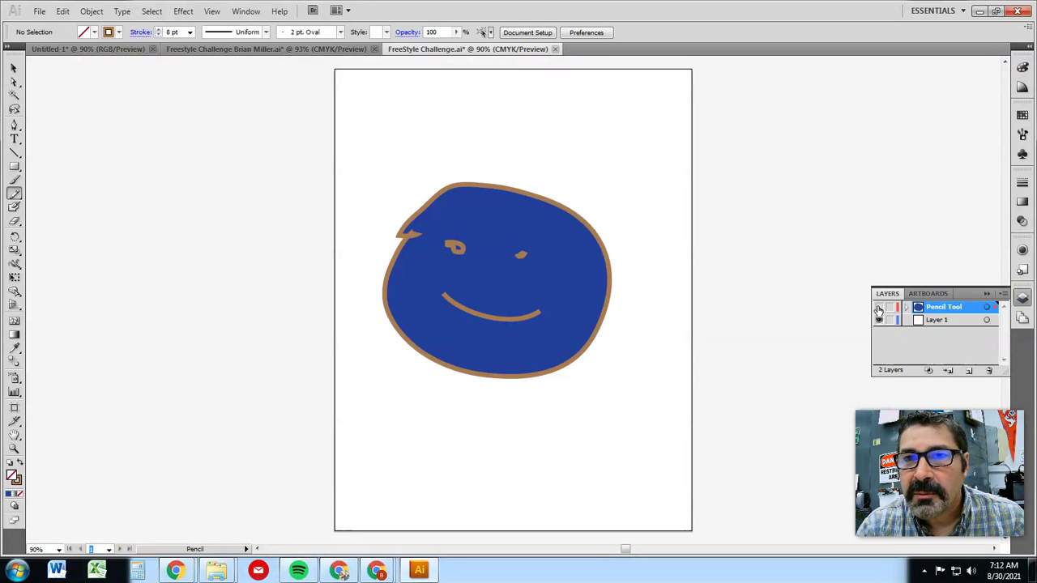
pyautogui.click(879, 308)
pyautogui.click(880, 308)
pyautogui.click(879, 308)
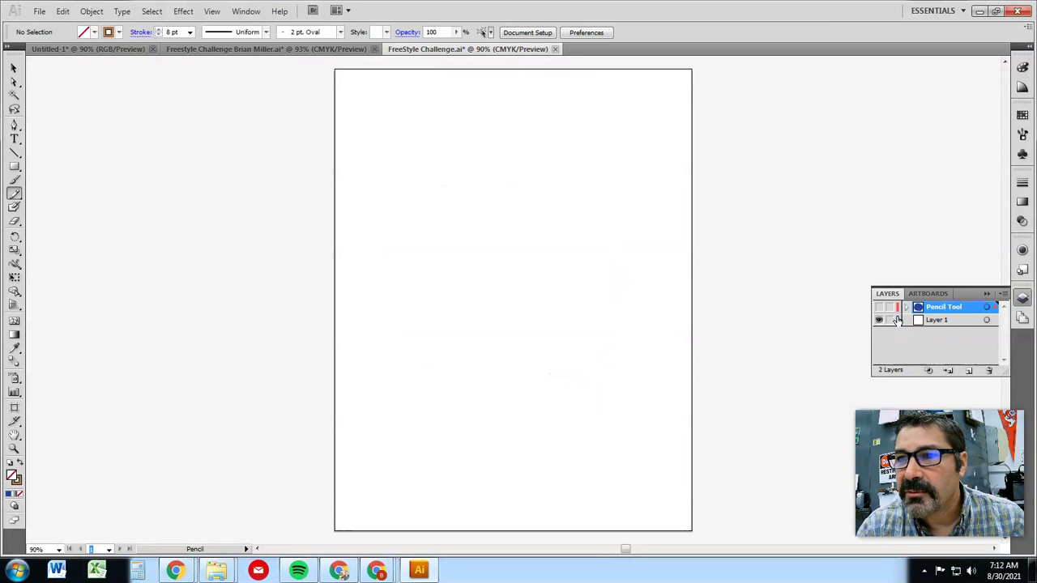
# - Create a new layer above the Pencil Tool layer and name it Pen Tool
pyautogui.click(970, 371)
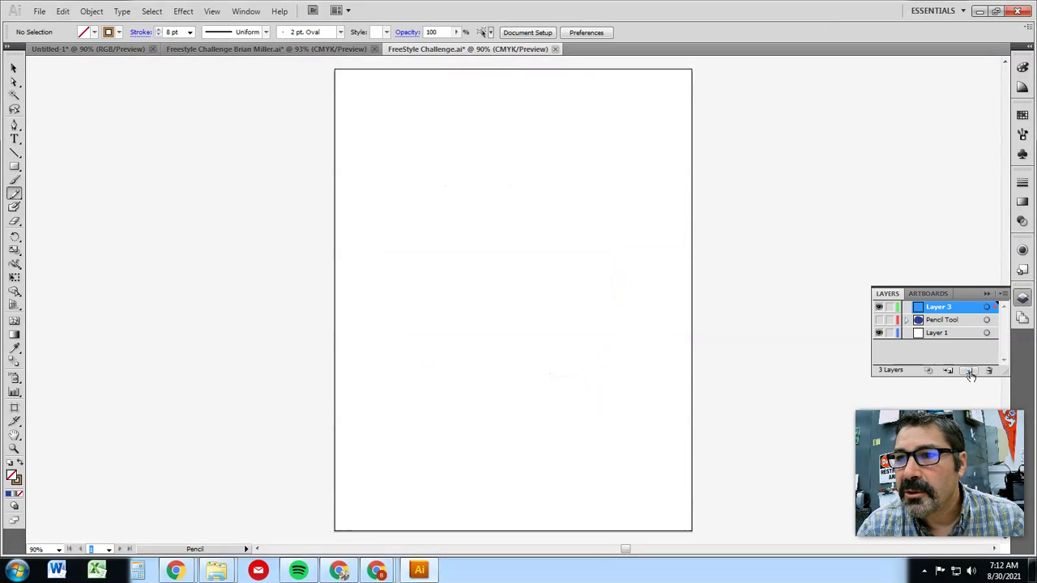
pyautogui.doubleClick(932, 310)
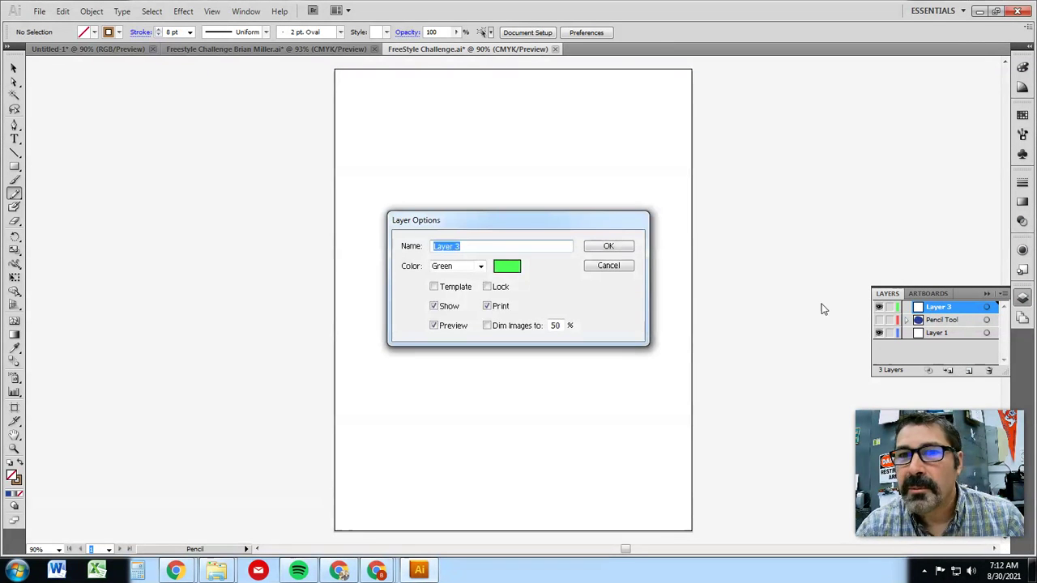
pyautogui.write('Pen Tool')
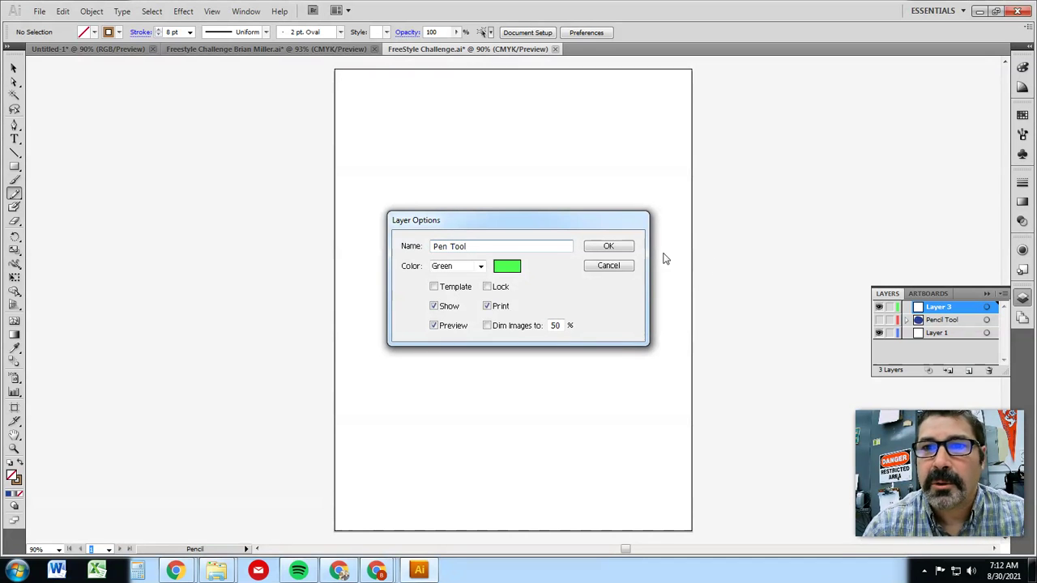
pyautogui.click(624, 246)
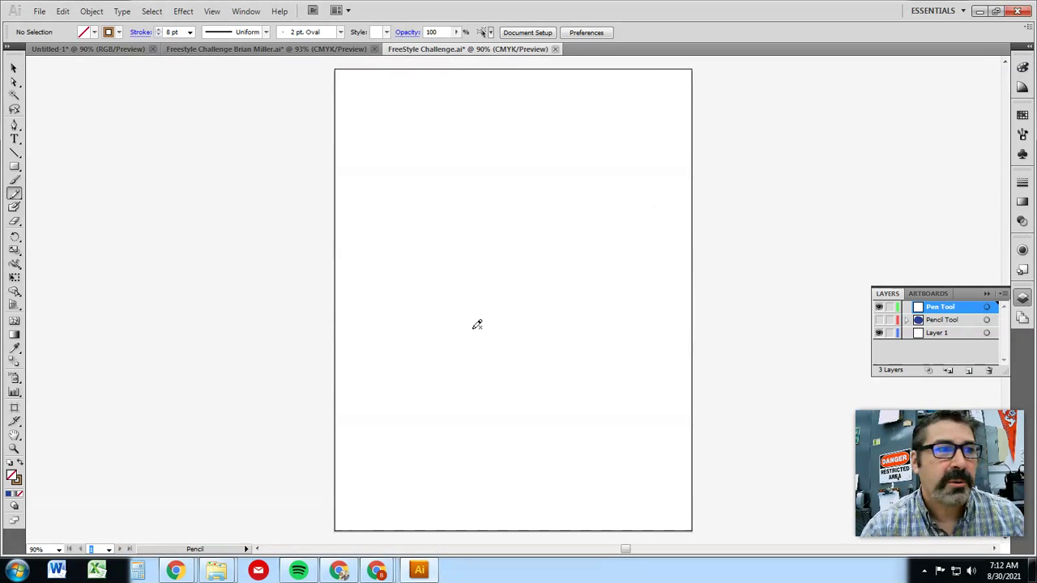